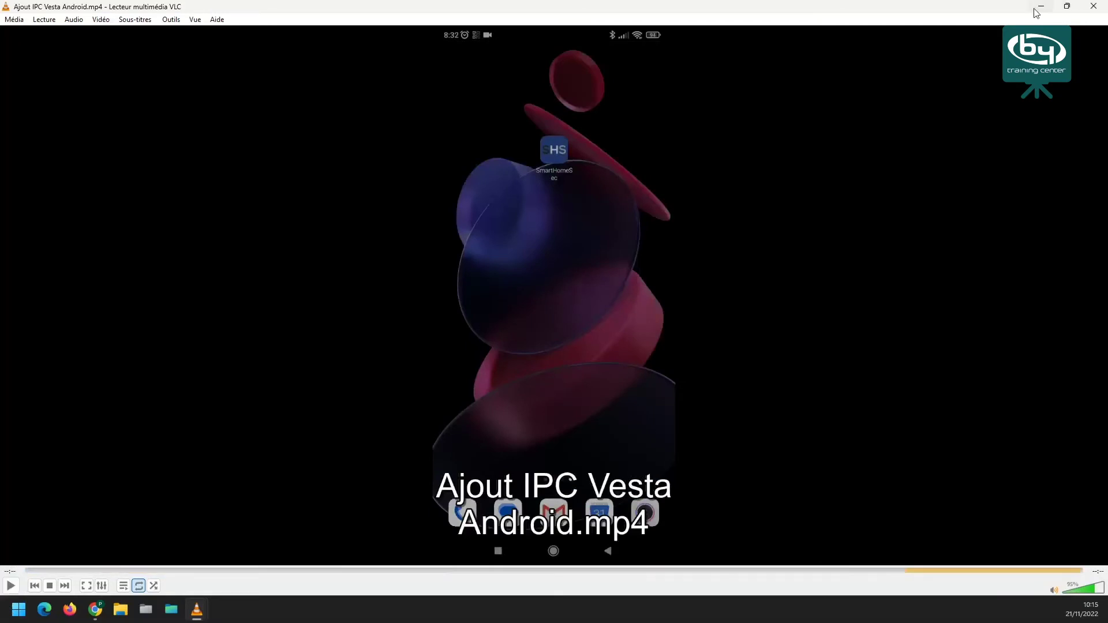
# Step: Switch from the video player to the browser and bring up the SmartHomeSec login page
pyautogui.click(1086, 10)
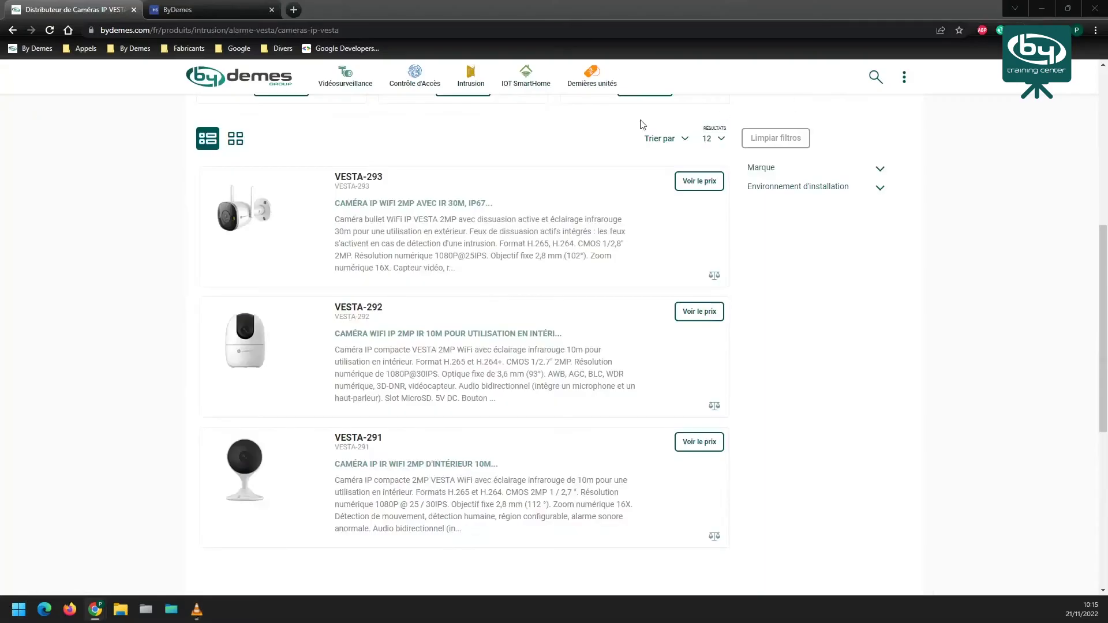
pyautogui.click(201, 10)
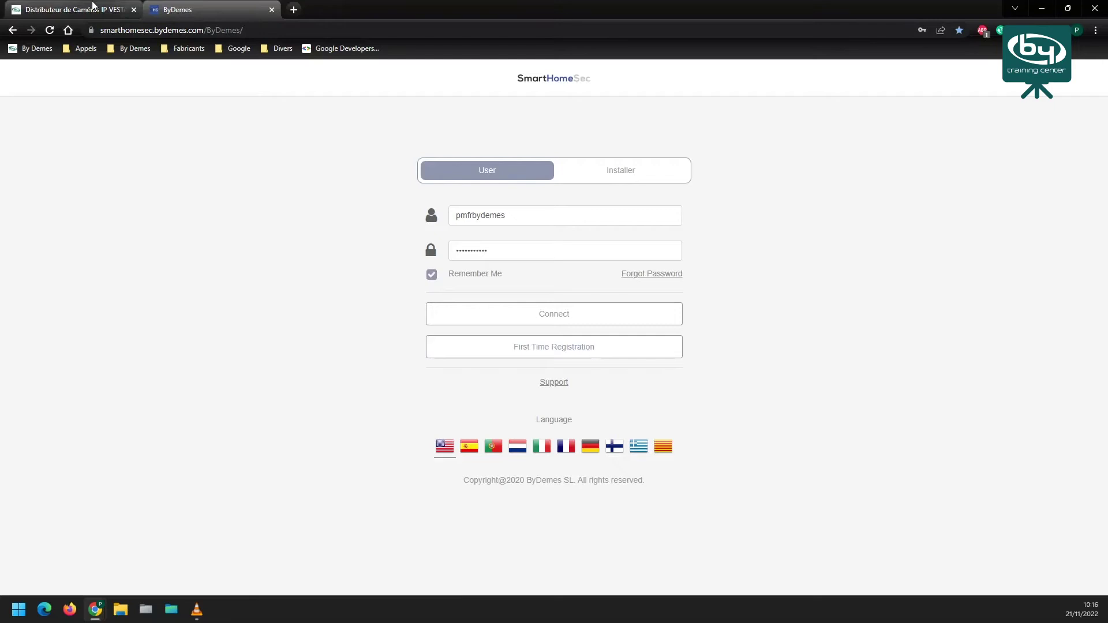
pyautogui.moveTo(93, 5)
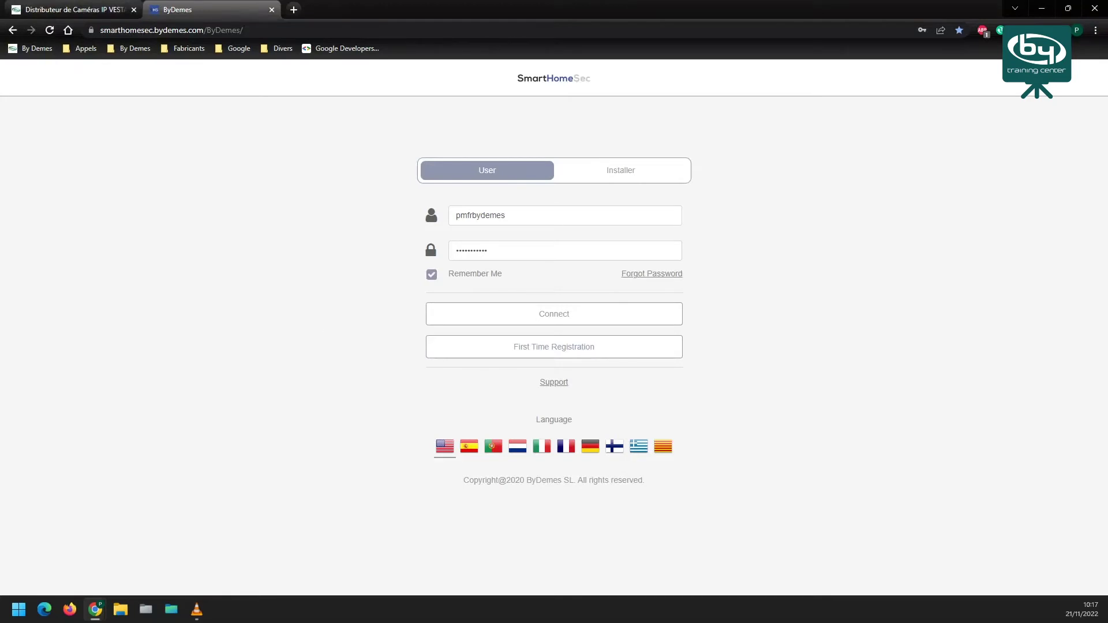
pyautogui.click(197, 608)
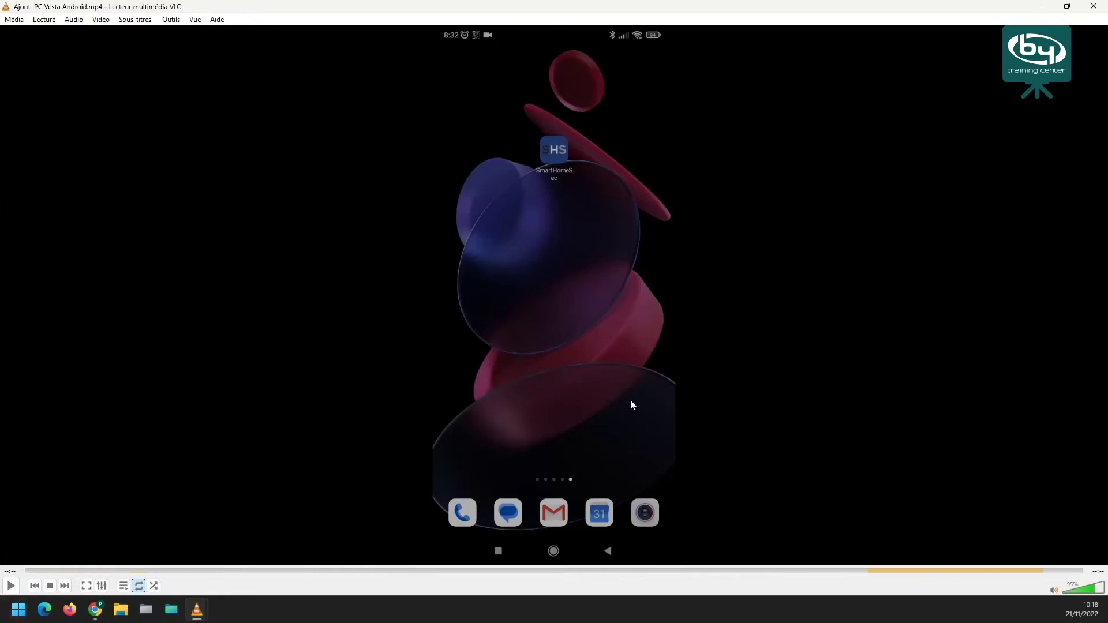
pyautogui.click(1041, 9)
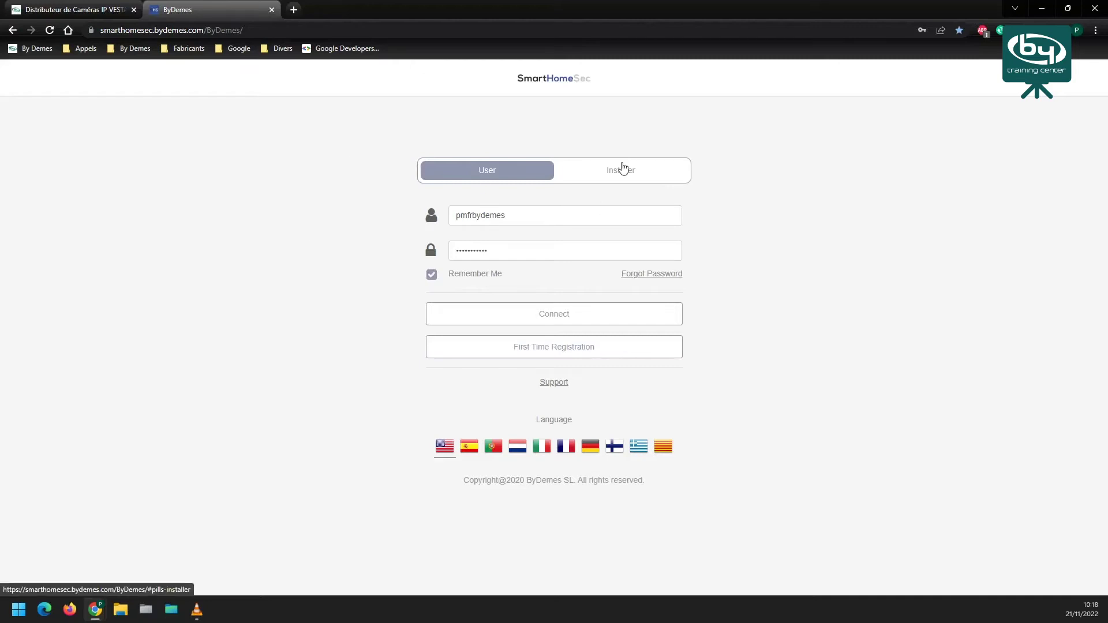
# Step: Log in with the saved user account and open the HSGW_BDFR panel
pyautogui.click(539, 324)
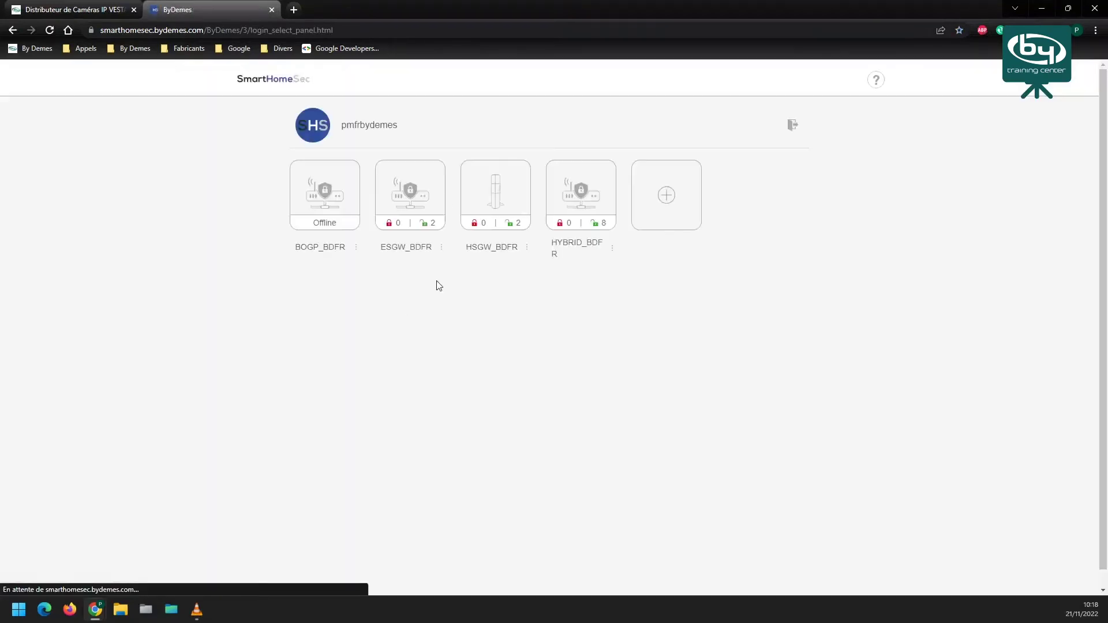
pyautogui.click(500, 184)
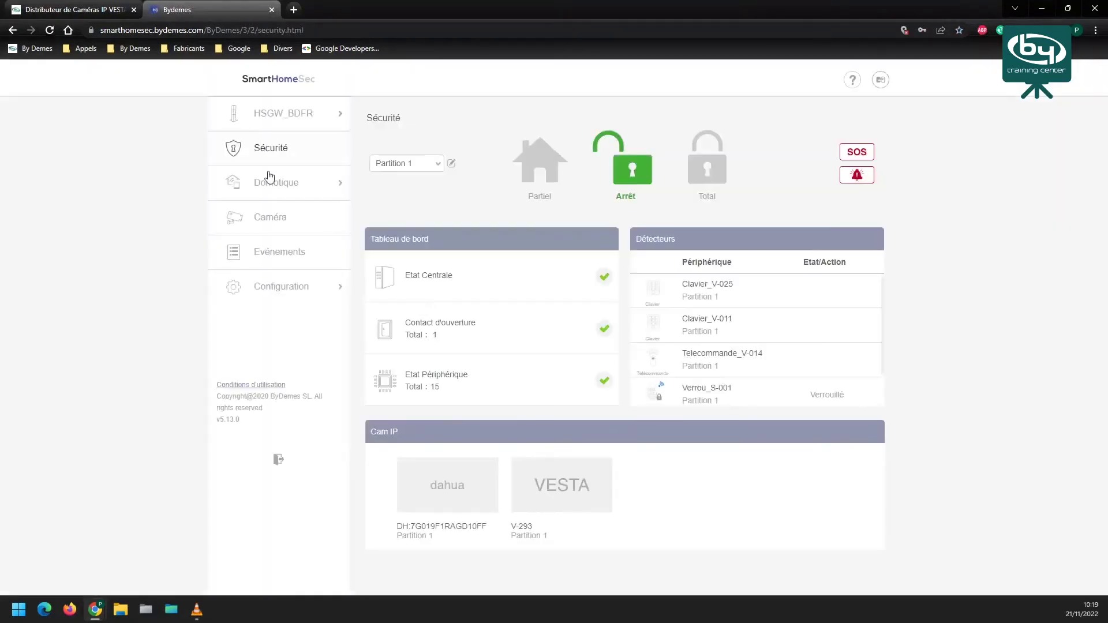
# Step: Show the live view of the VESTA V-293 camera and check its human detection setting without changing it
pyautogui.click(270, 222)
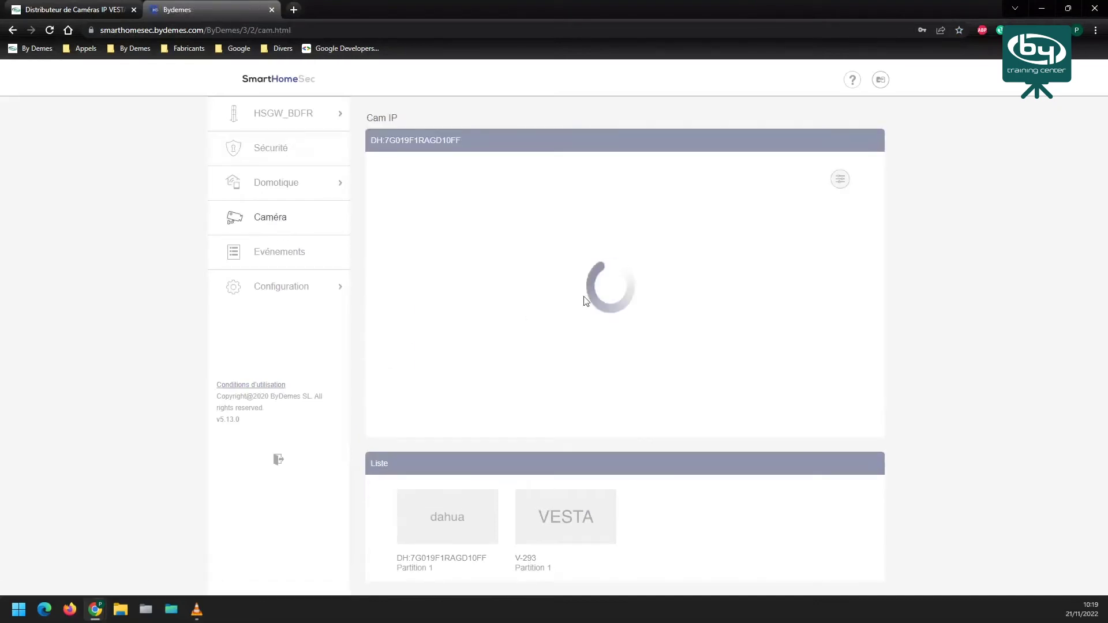
pyautogui.click(575, 527)
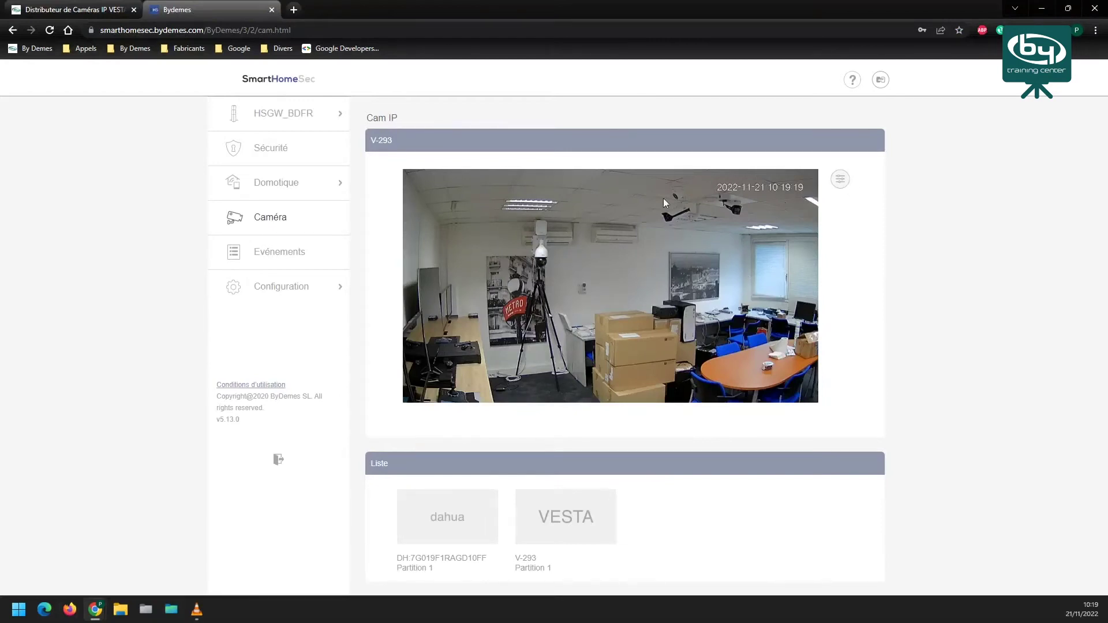
pyautogui.click(839, 180)
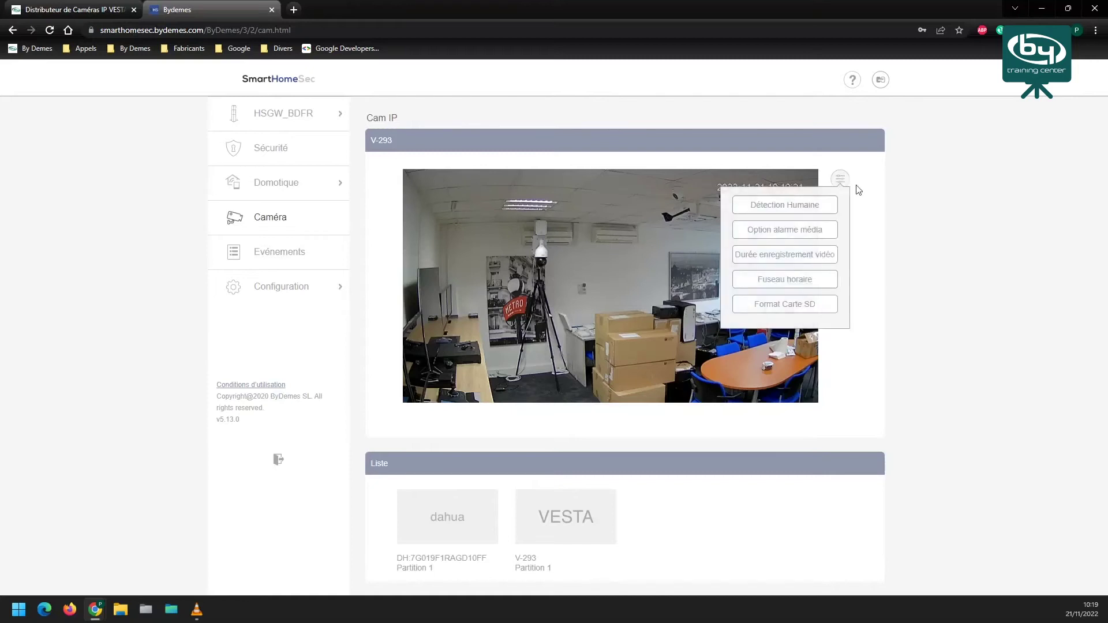
pyautogui.click(772, 206)
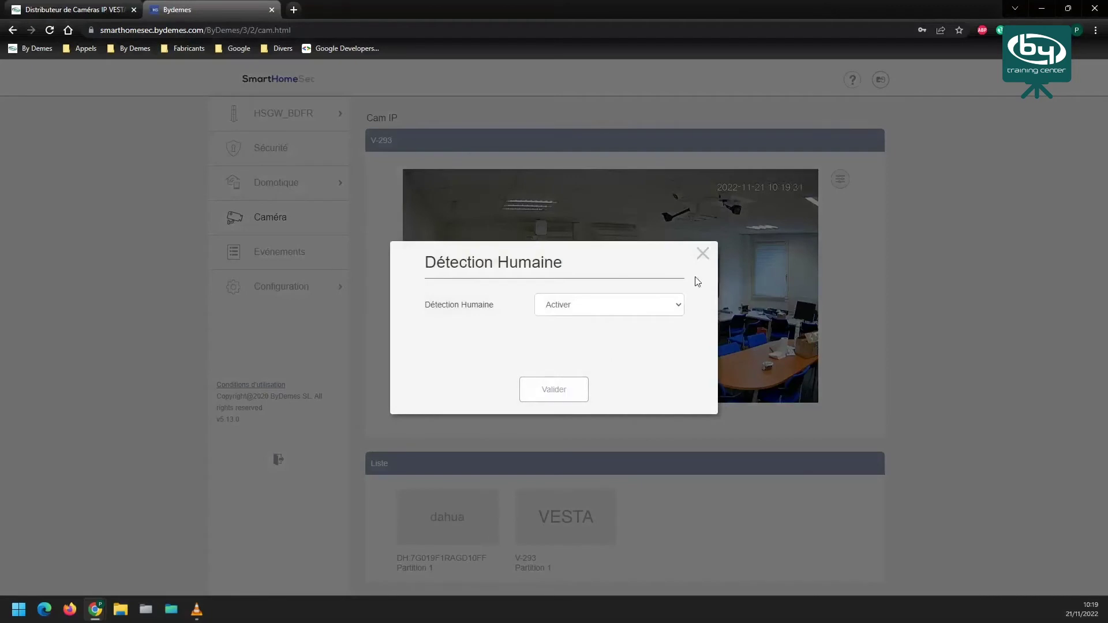
pyautogui.click(703, 258)
# Step: Review the V-293 camera's alarm media choices and close the dialog without changing the selection
pyautogui.click(840, 180)
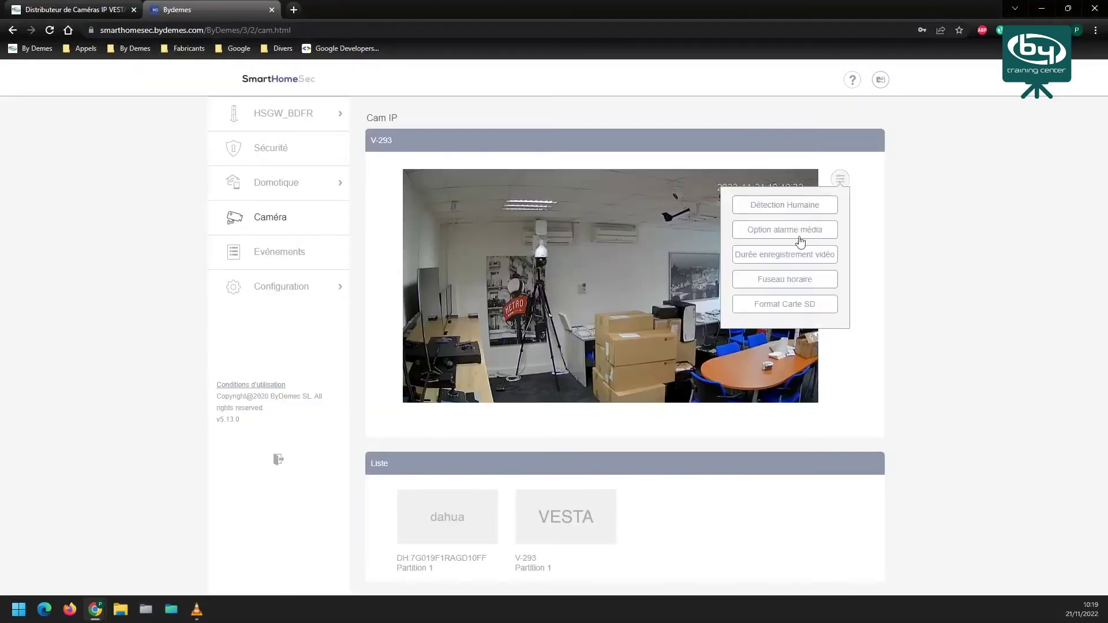
pyautogui.click(786, 231)
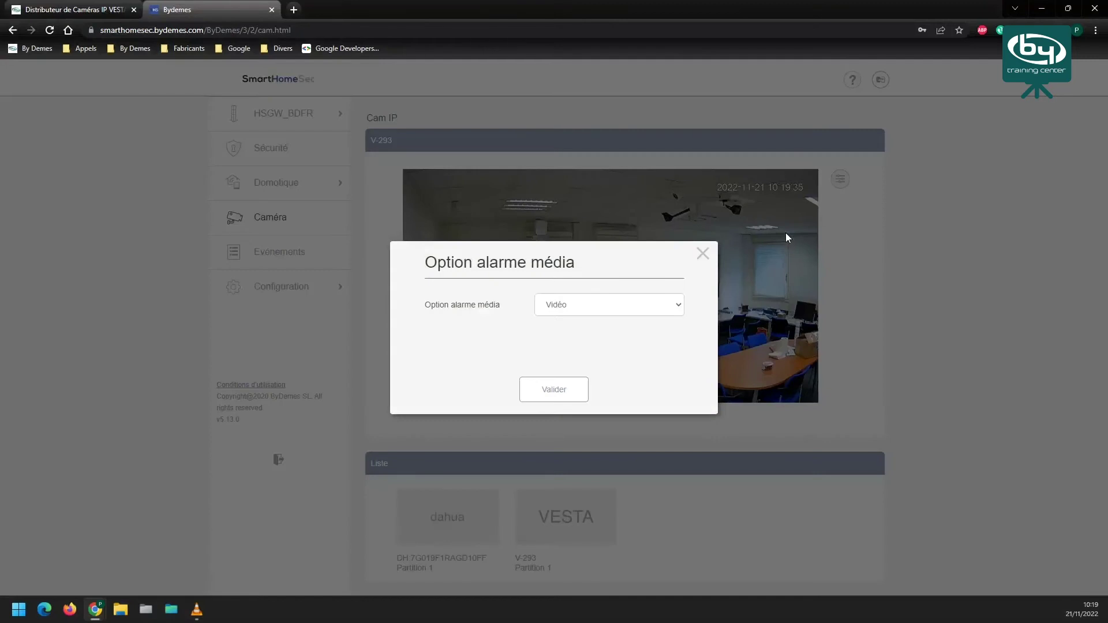
pyautogui.click(678, 307)
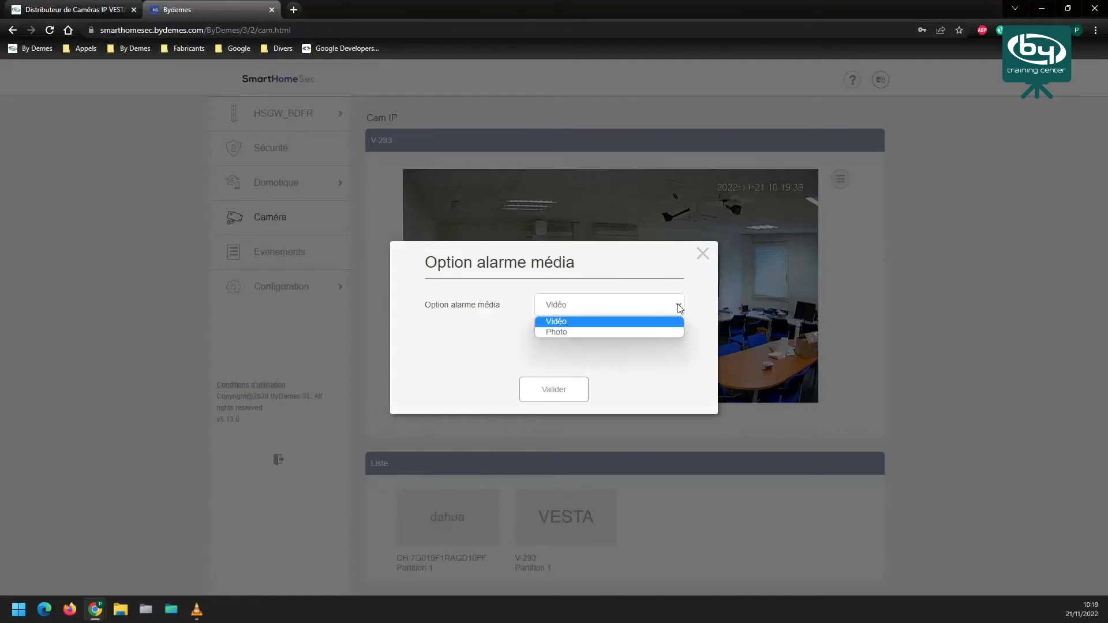
pyautogui.click(703, 253)
pyautogui.click(703, 253)
# Step: Check the V-293 camera's video recording duration setting and close the dialog without changes
pyautogui.click(840, 180)
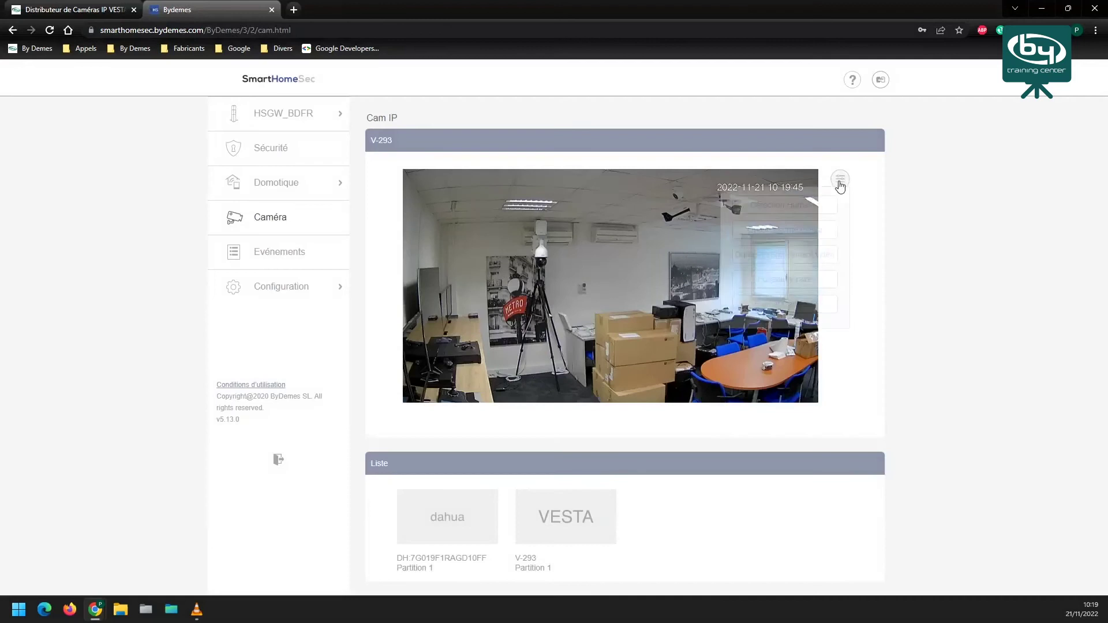
pyautogui.click(763, 255)
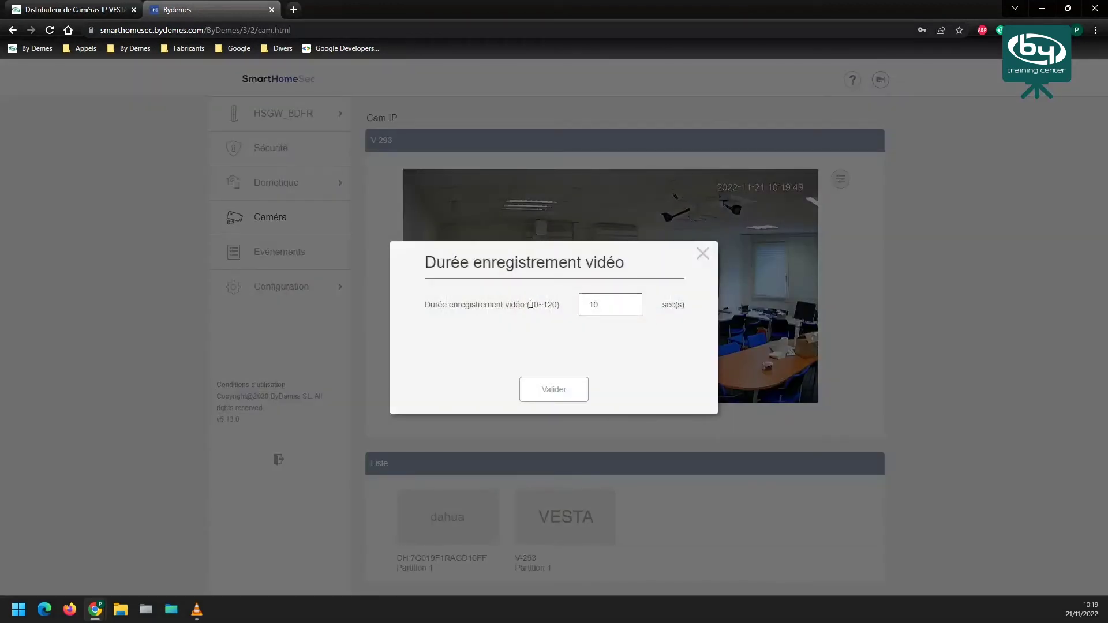
pyautogui.click(703, 259)
# Step: Check the V-293 camera's time zone setting without changing it, and look over the remaining camera options
pyautogui.click(840, 180)
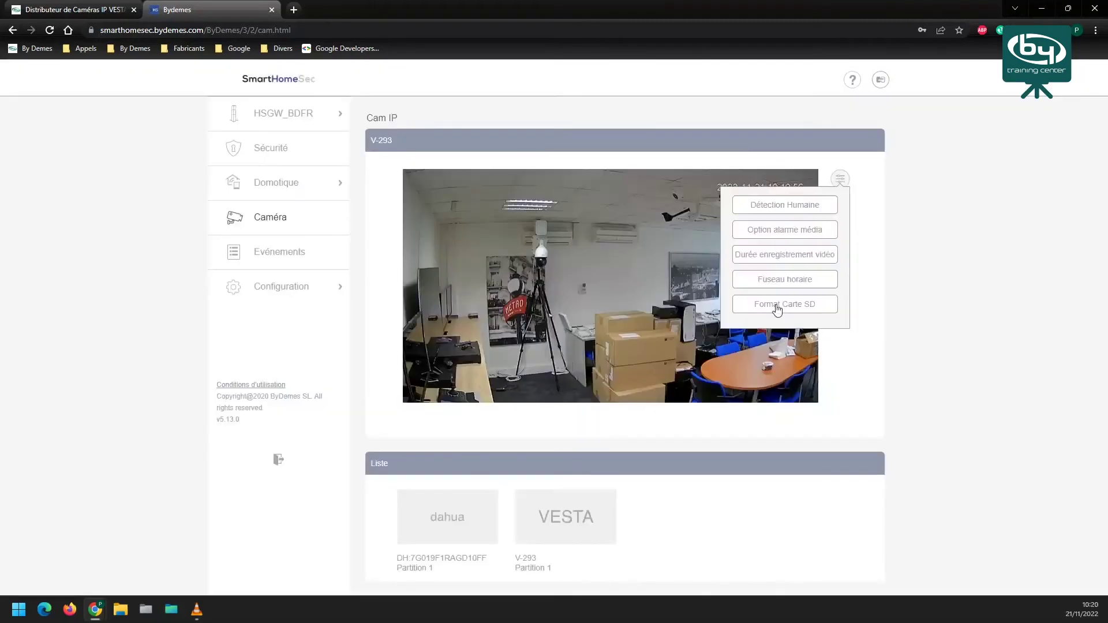
pyautogui.click(757, 281)
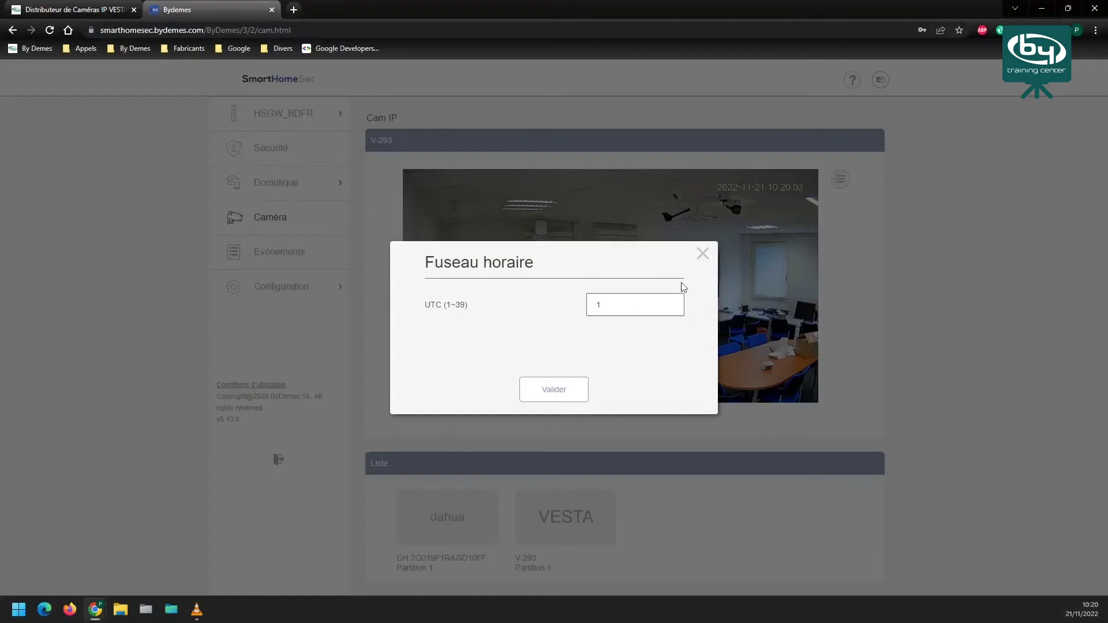
pyautogui.click(703, 258)
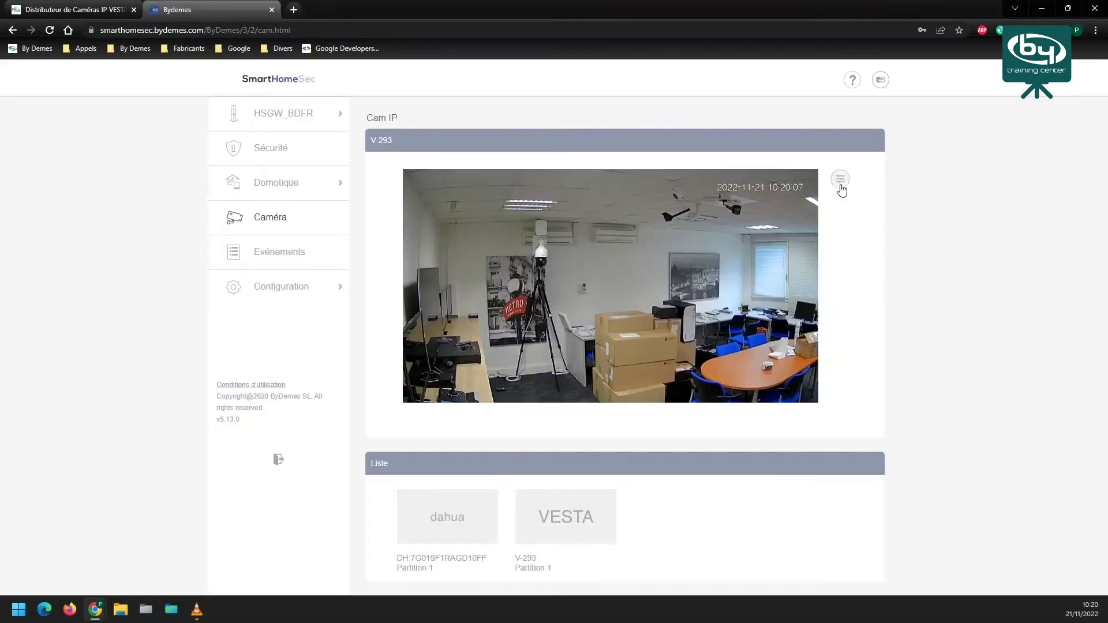
pyautogui.click(841, 183)
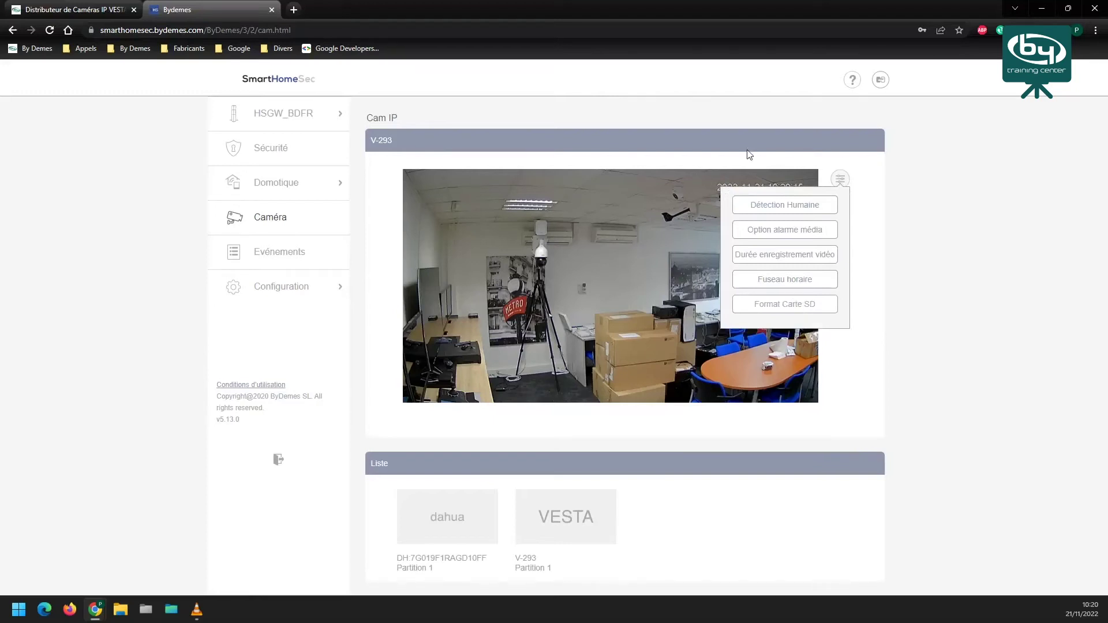
pyautogui.click(839, 182)
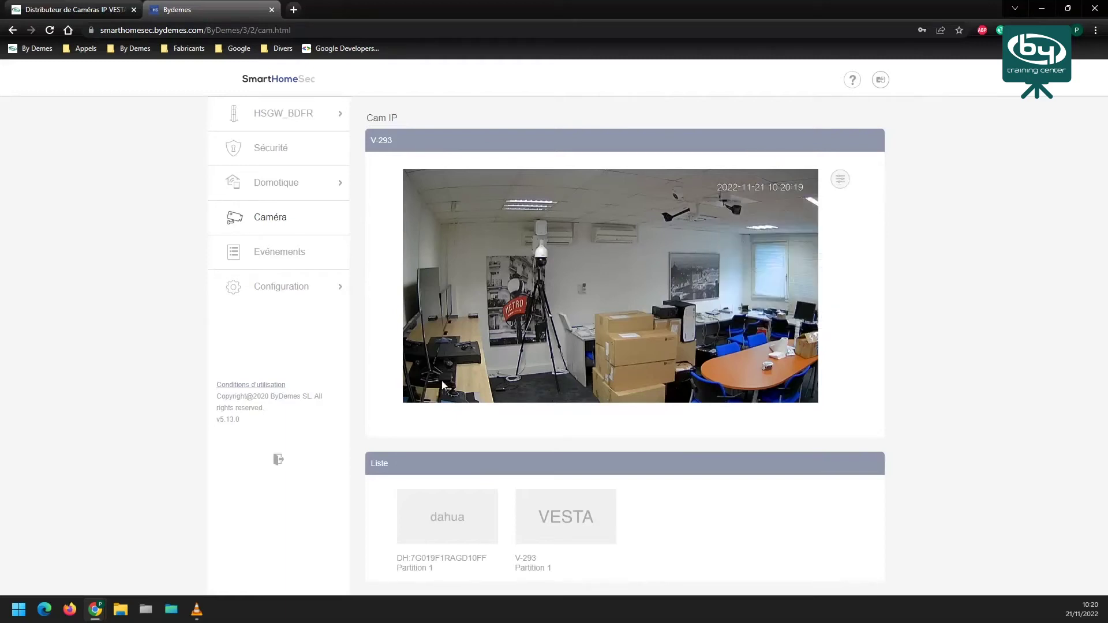
# Step: Log out of the user account and log in as installer with the saved credentials
pyautogui.click(277, 462)
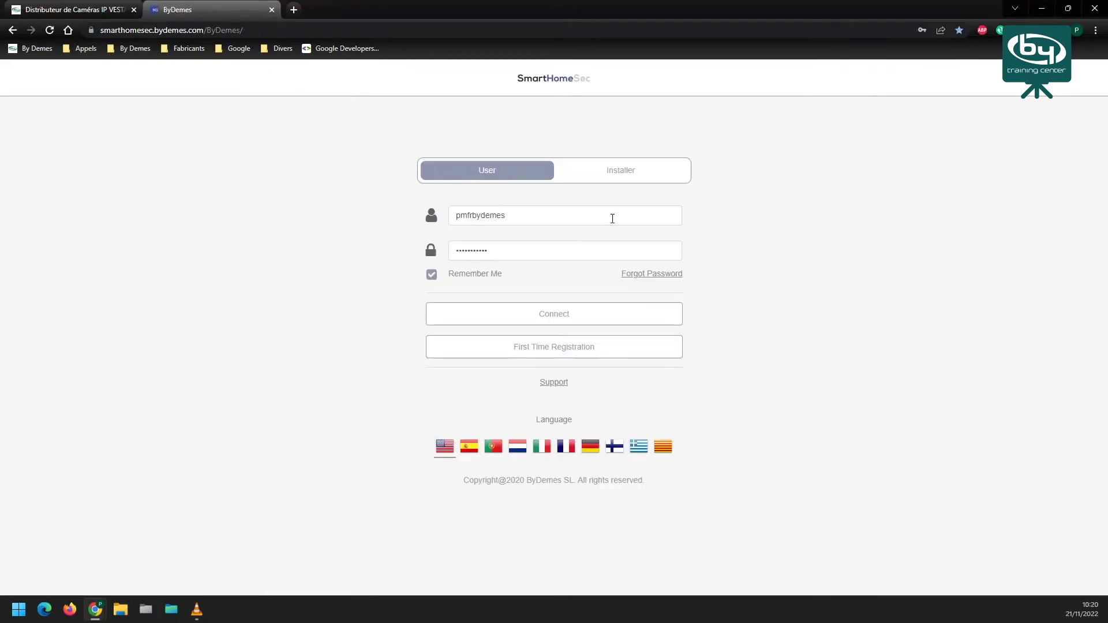
pyautogui.click(635, 174)
pyautogui.click(554, 317)
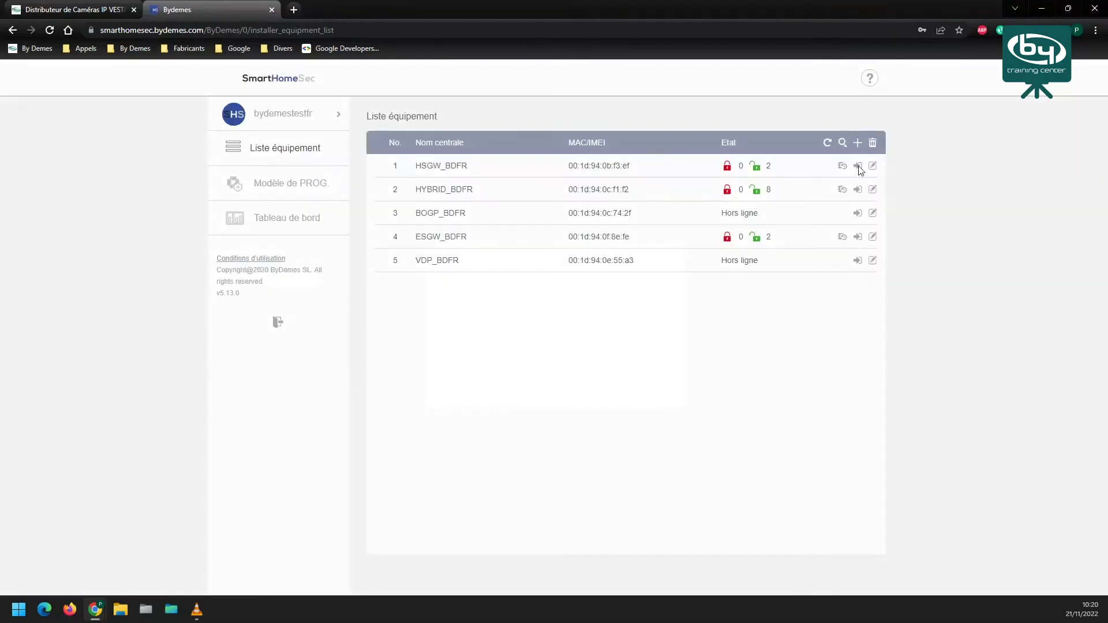
# Step: Connect to the HSGW_BDFR panel with its access code and open the device configuration, dismissing the browser's password update offer
pyautogui.click(857, 165)
pyautogui.click(503, 349)
pyautogui.write('•••')
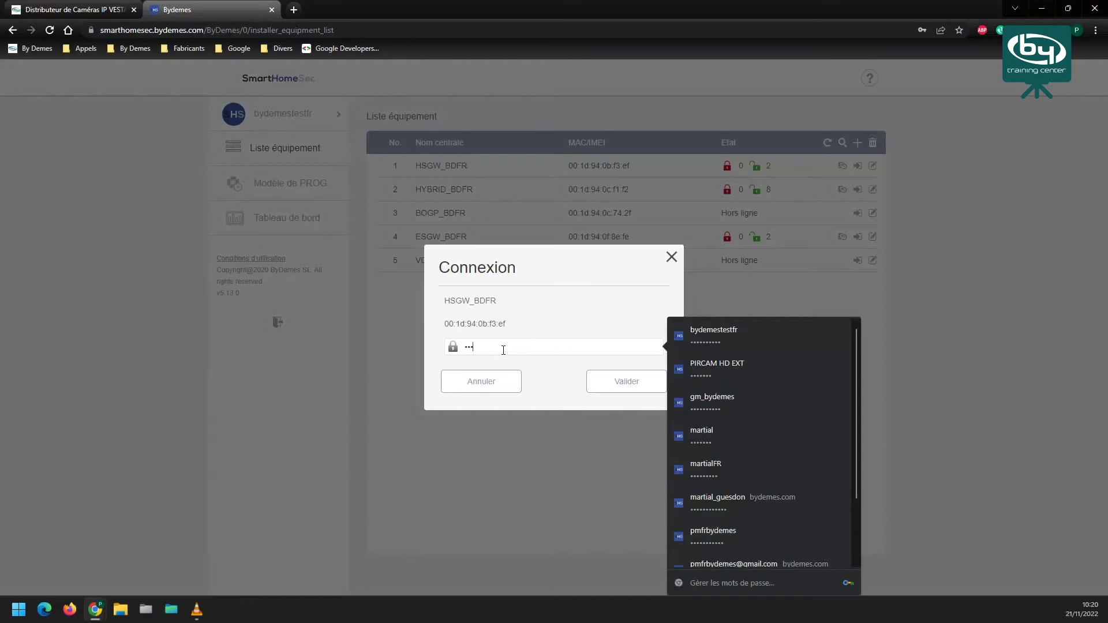
pyautogui.click(602, 379)
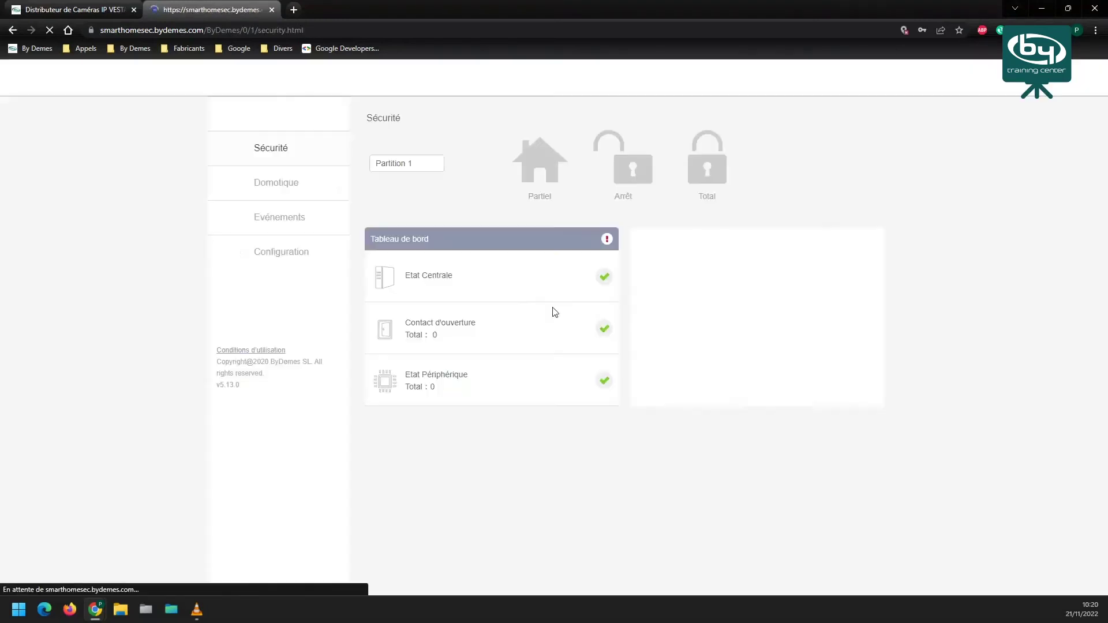
pyautogui.click(281, 252)
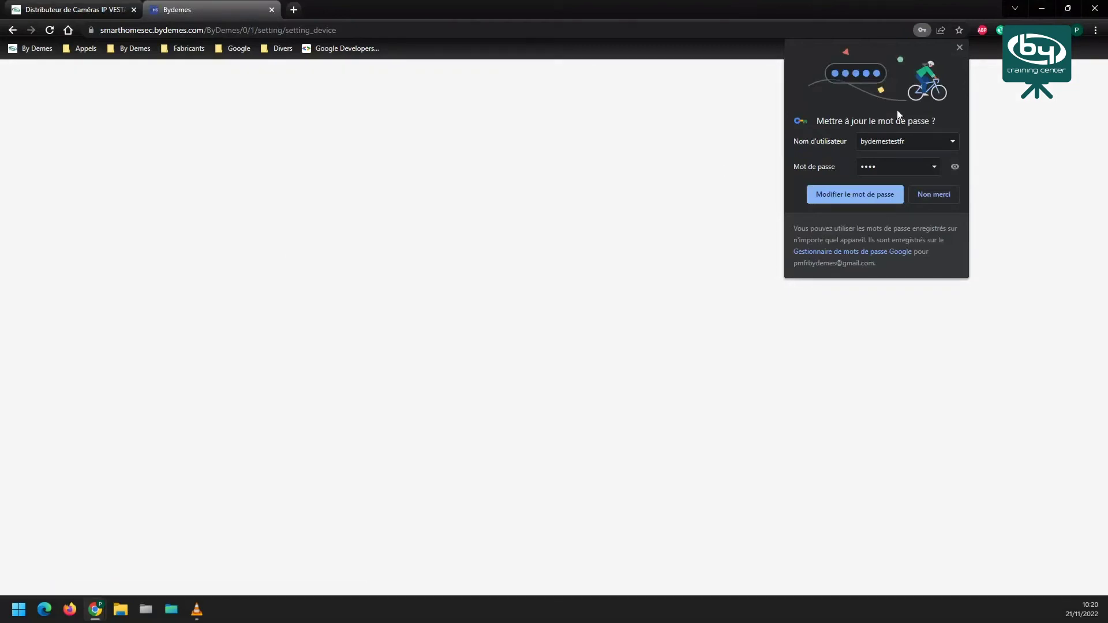
pyautogui.click(958, 48)
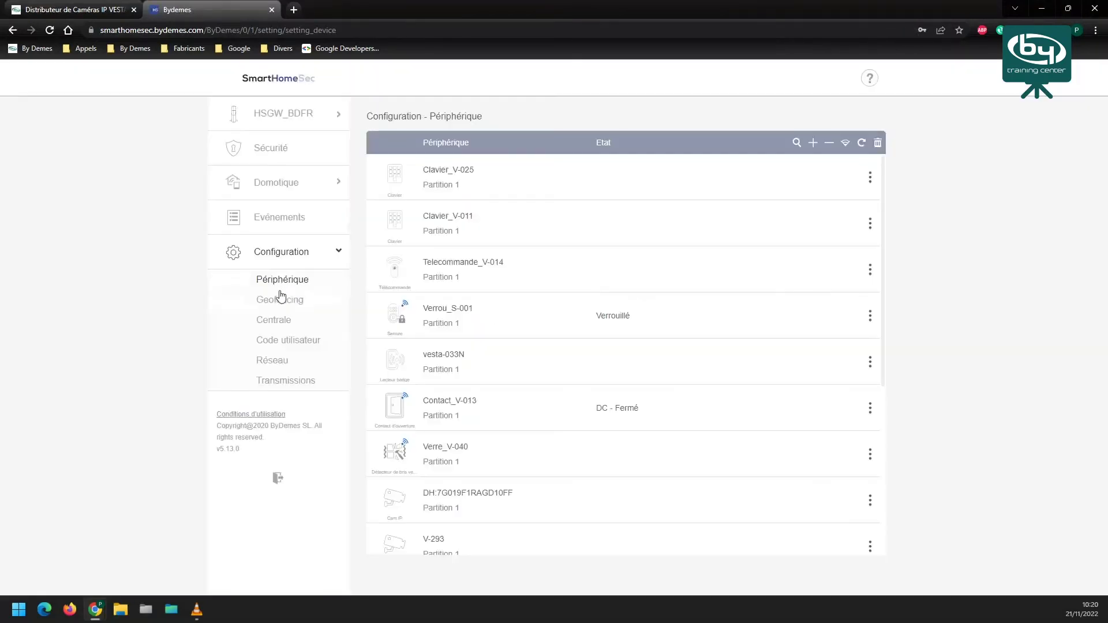
# Step: Check the human detection setting of the V-293 camera in the device list and cancel without changes
pyautogui.scroll(-3, 493, 361)
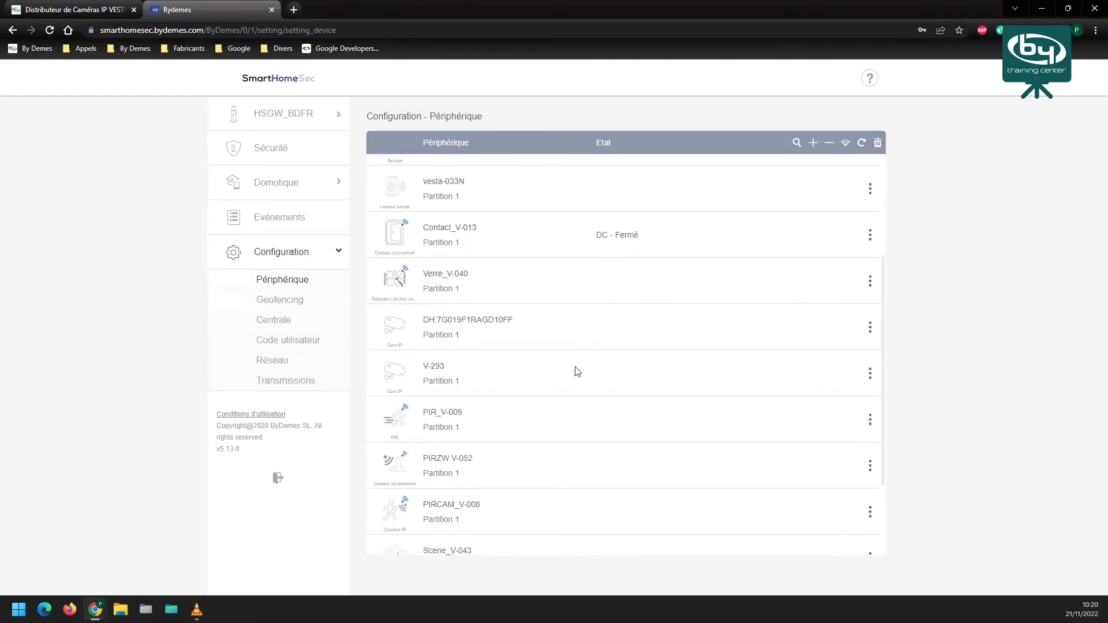
pyautogui.click(869, 374)
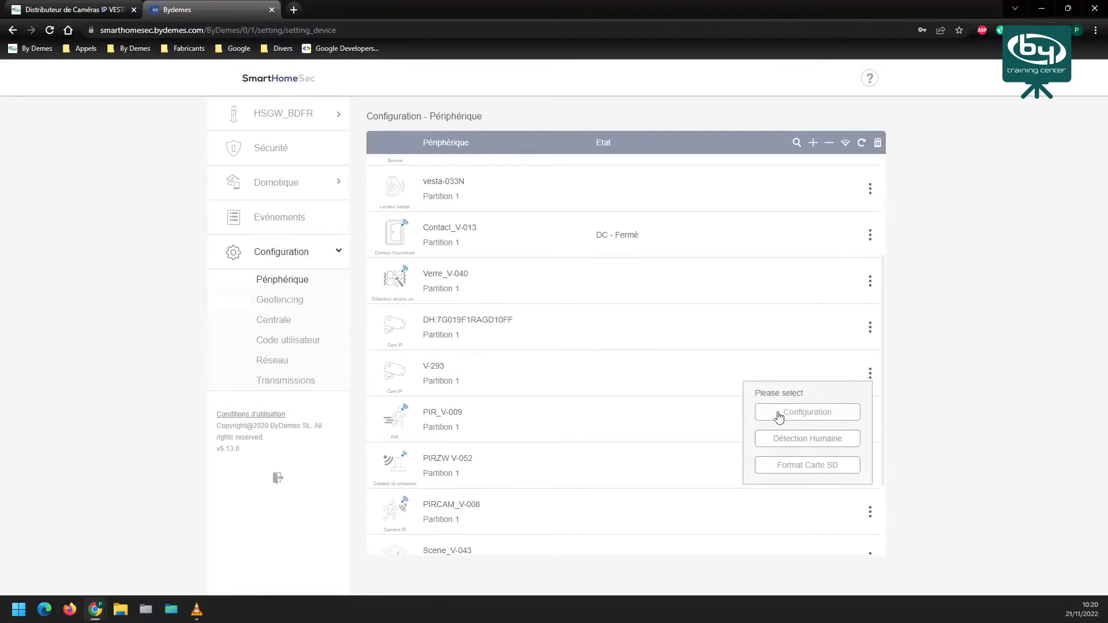
pyautogui.click(812, 441)
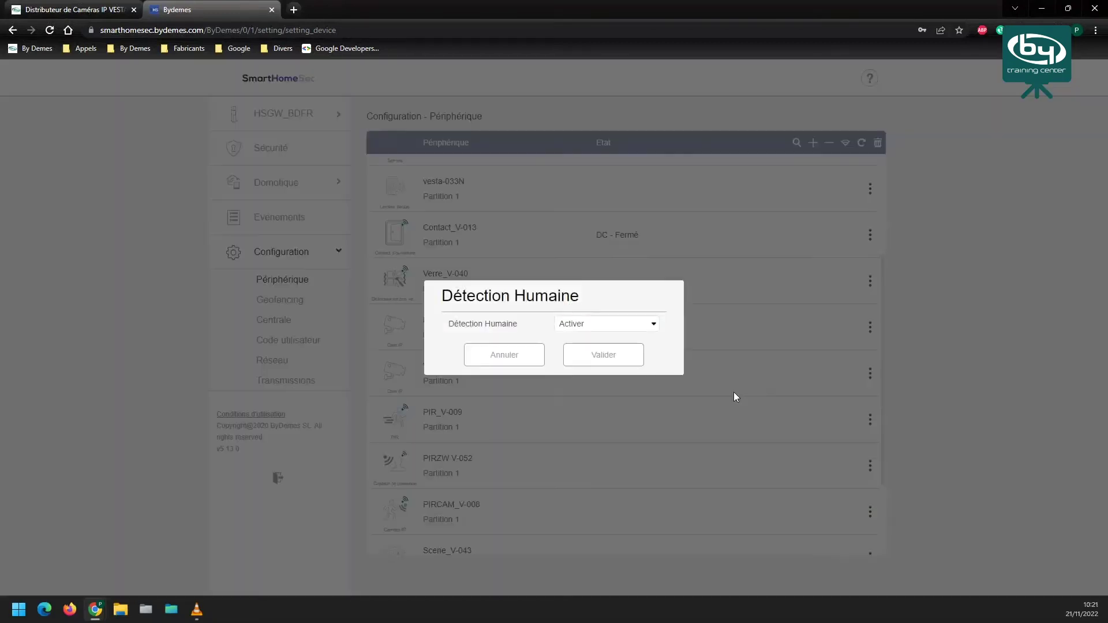
pyautogui.click(490, 358)
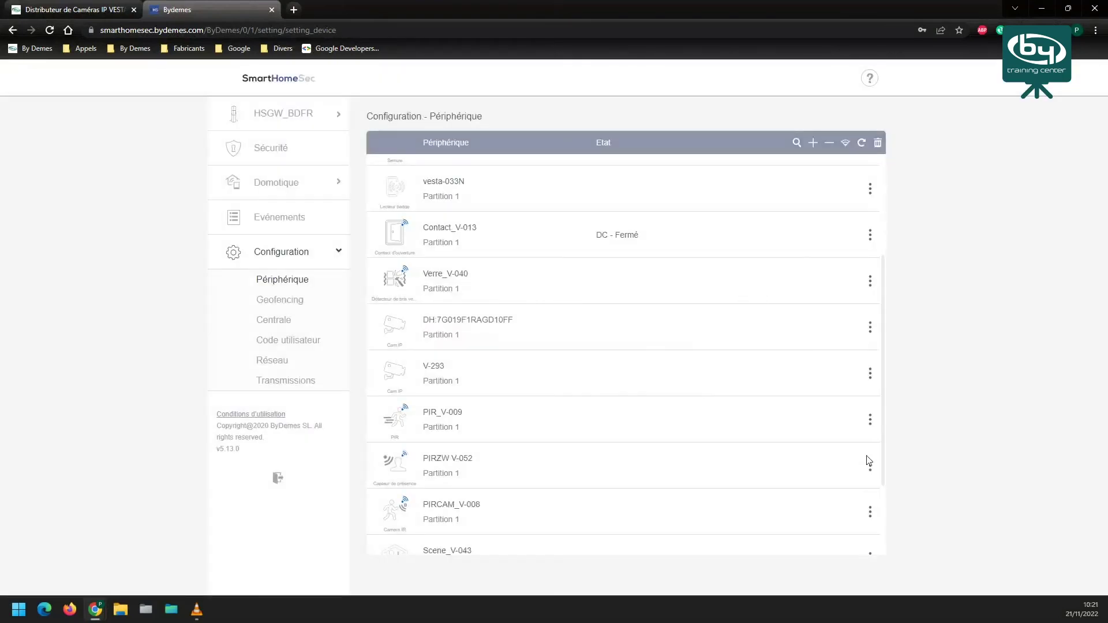
# Step: Open the SD card formatting option for the V-293 camera and cancel it
pyautogui.click(870, 374)
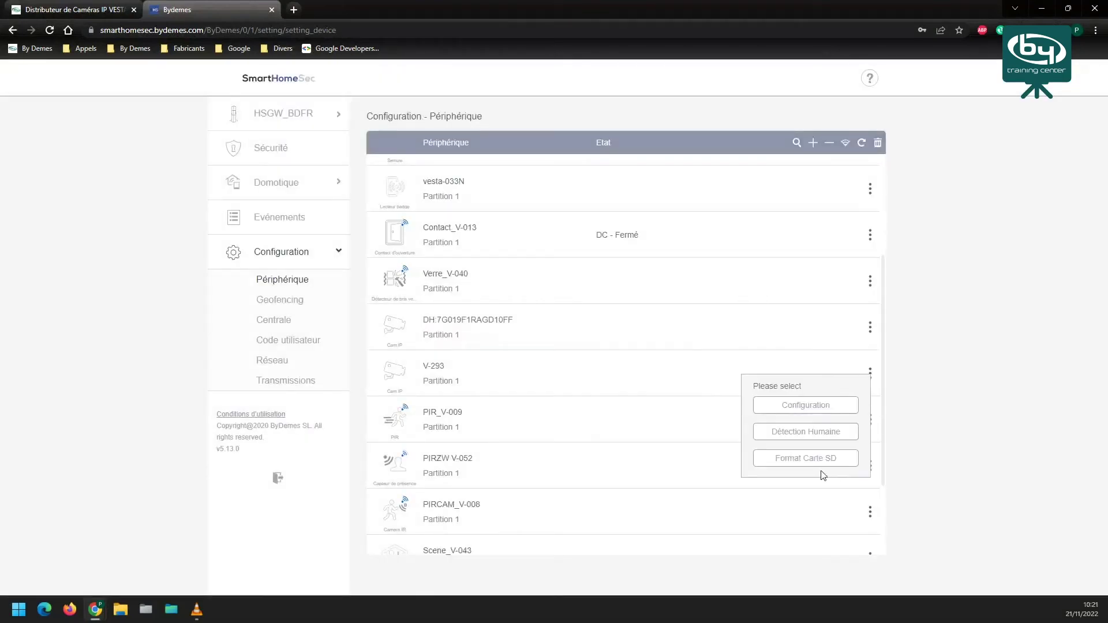
pyautogui.click(801, 460)
pyautogui.click(537, 357)
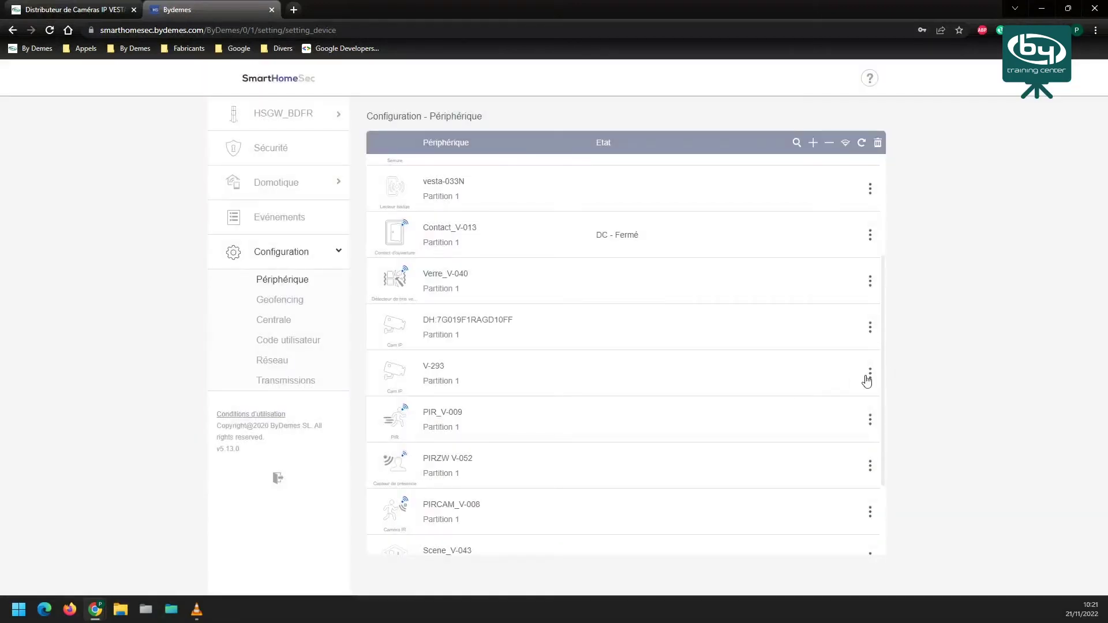
# Step: Open the V-293 camera's device configuration and review its zone, alarm mode and recording settings
pyautogui.click(870, 375)
pyautogui.click(791, 417)
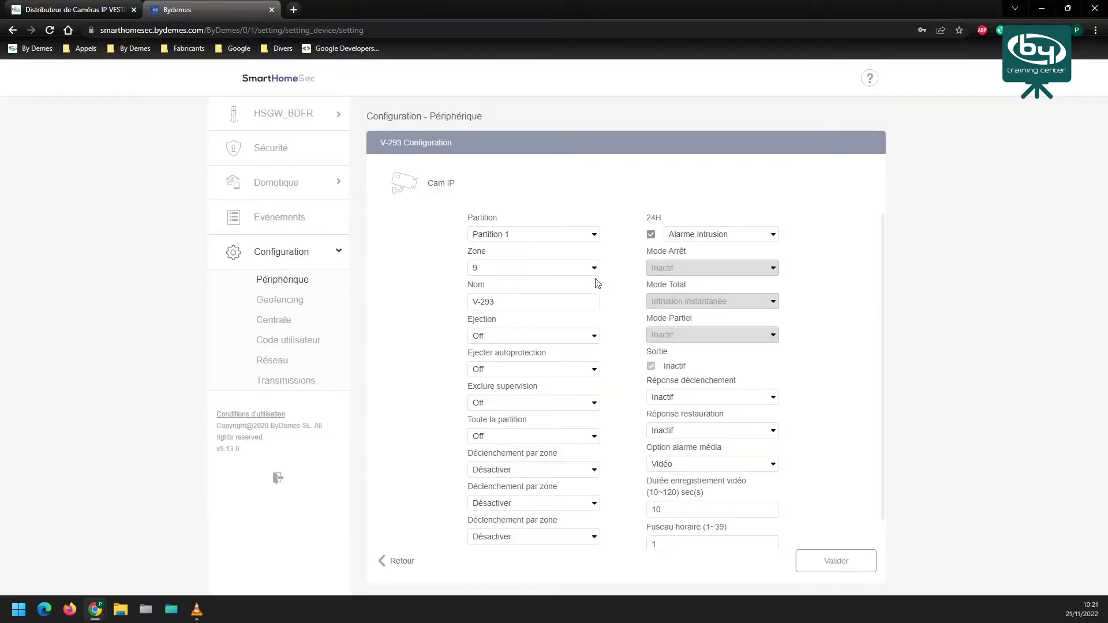
pyautogui.scroll(-1, 495, 240)
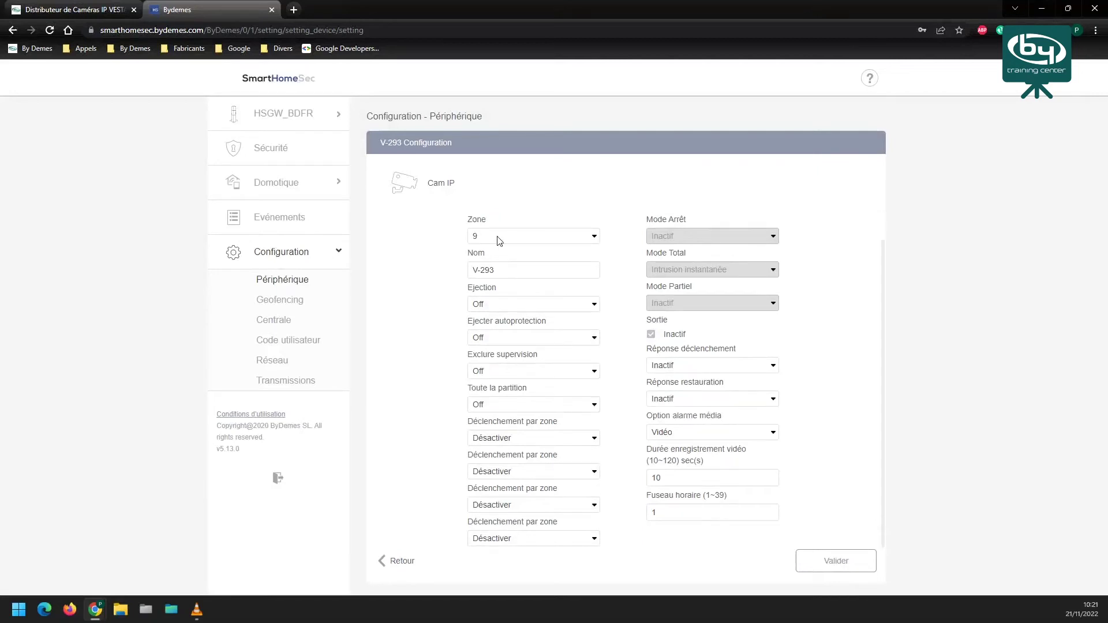
# Step: Rename the V-293 camera as V-292 and save its configuration
pyautogui.scroll(1, 483, 254)
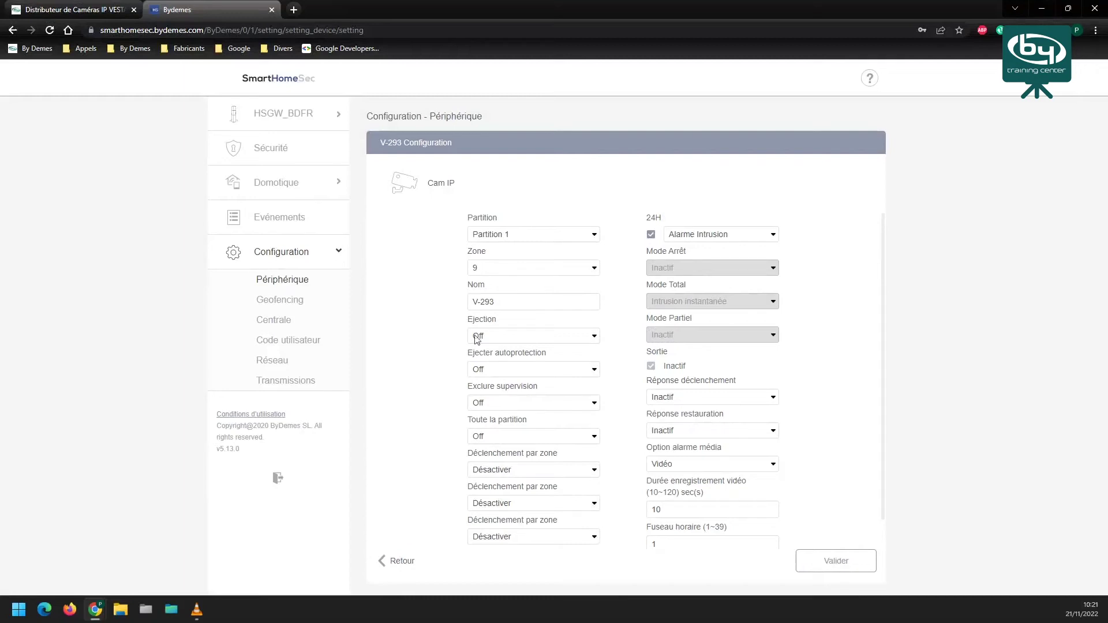
pyautogui.scroll(-1, 469, 340)
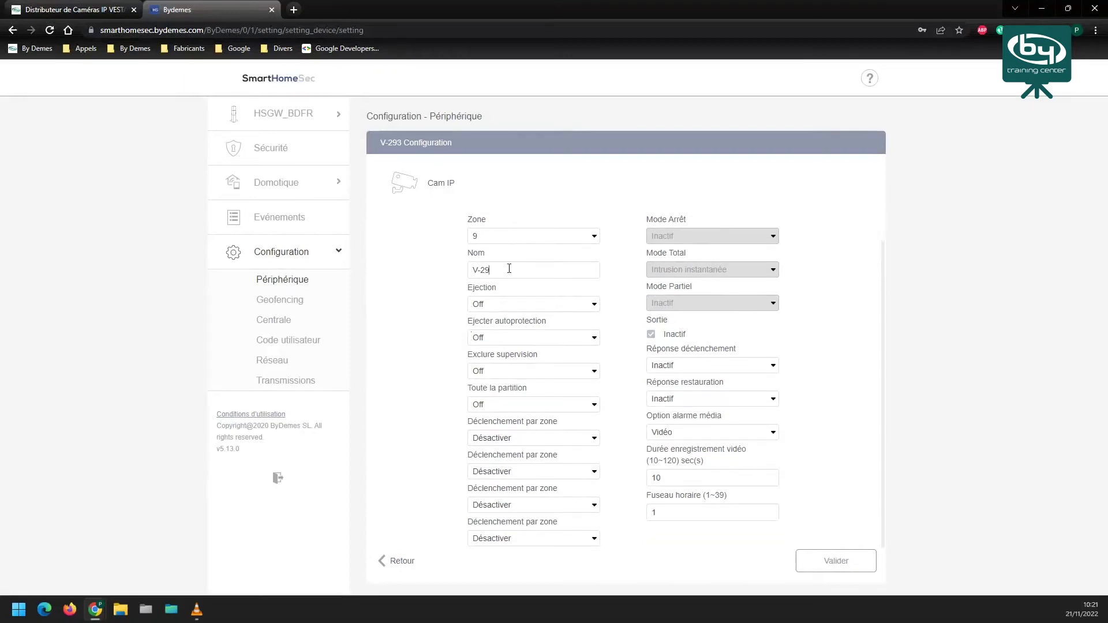
pyautogui.click(856, 564)
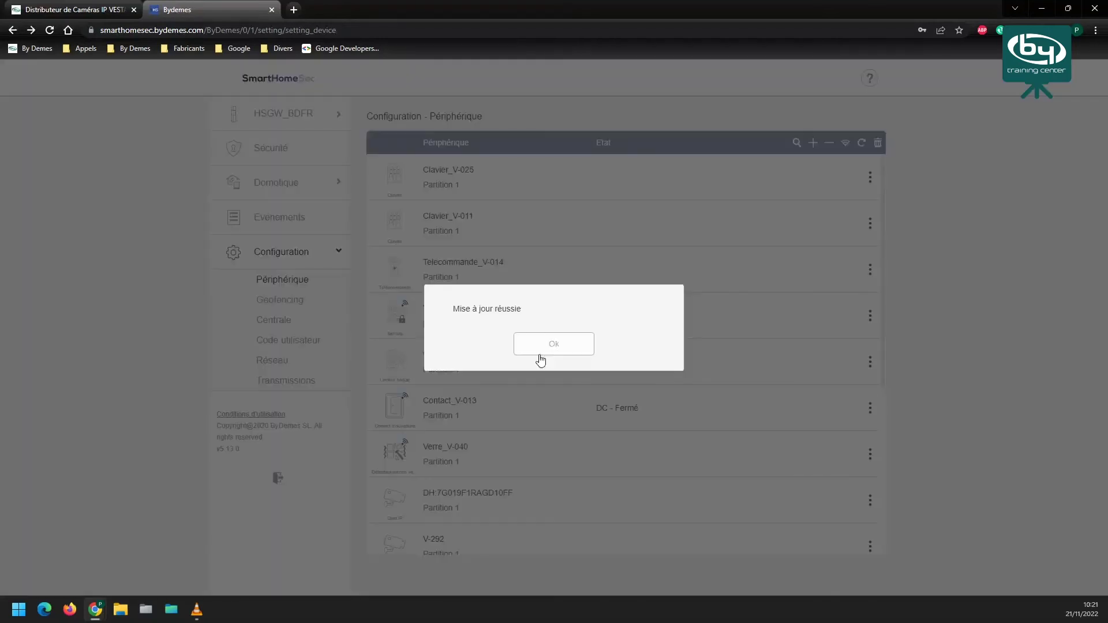
pyautogui.click(562, 350)
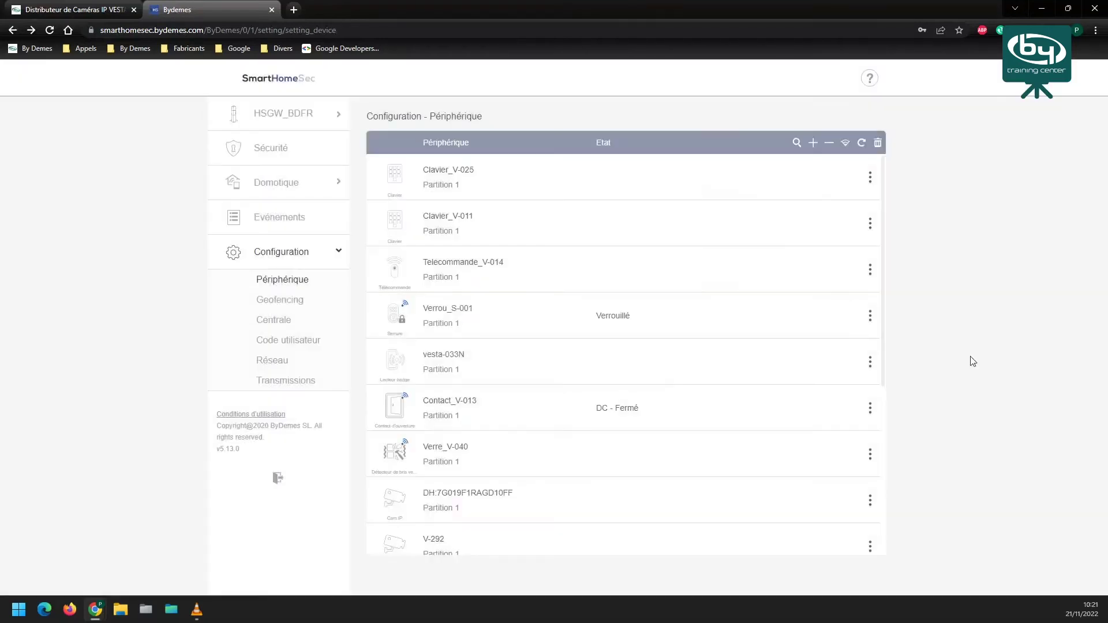
# Step: Reopen the V-292 camera's configuration and set its first zone trigger (Déclenchement par zone) to Tout
pyautogui.click(870, 546)
pyautogui.click(816, 465)
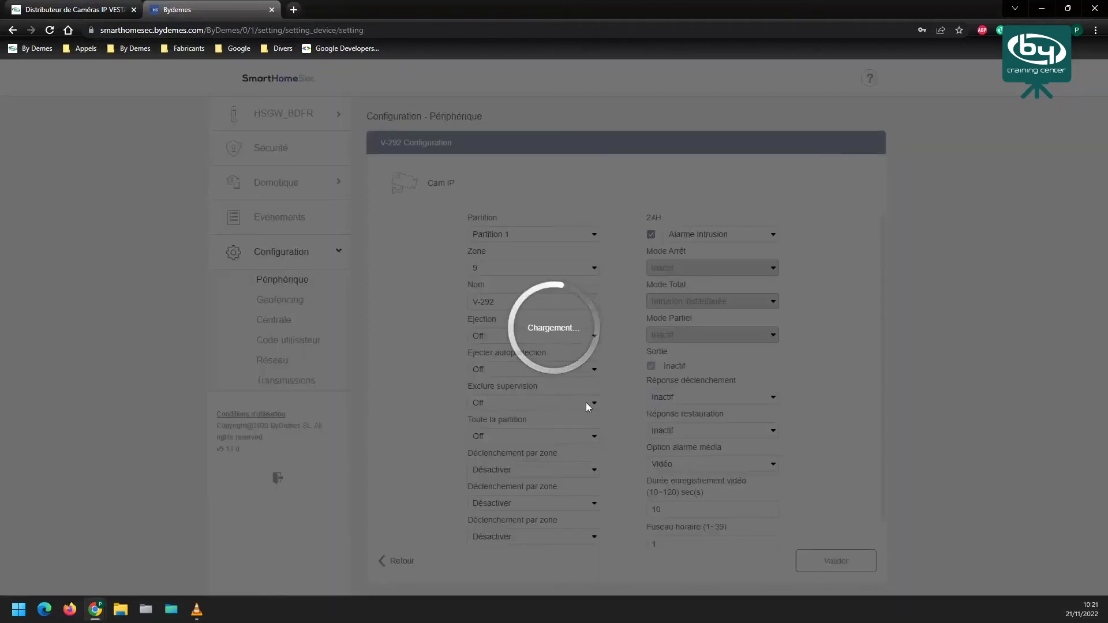
pyautogui.scroll(-1, 574, 410)
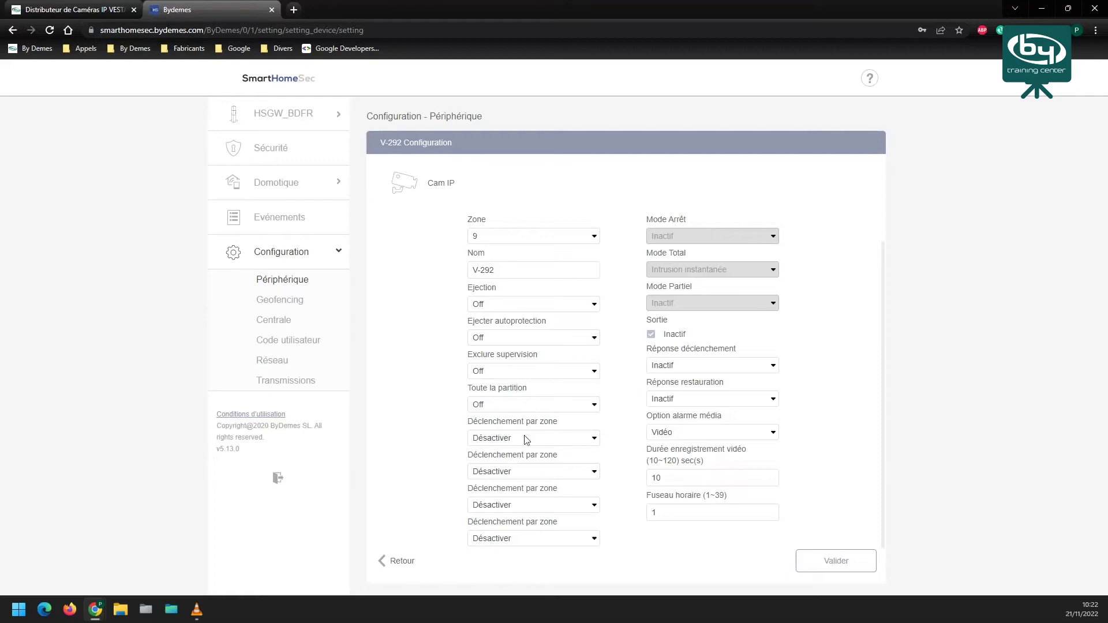
pyautogui.click(495, 438)
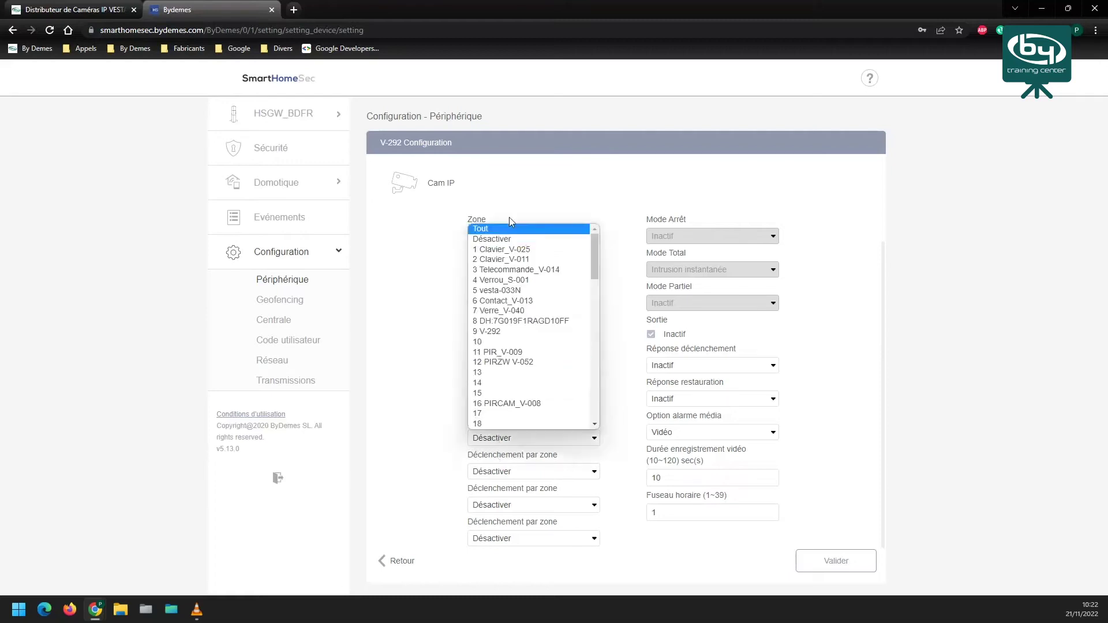
pyautogui.click(487, 229)
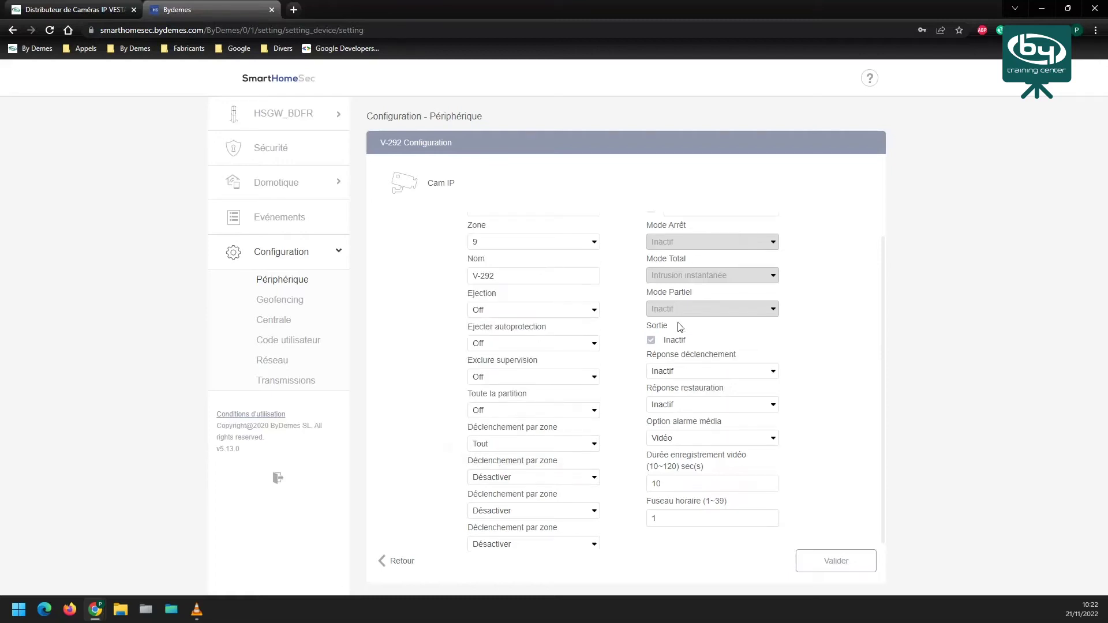
# Step: Turn off the 24H alarm for the V-292 camera and review its alarm modes and zone triggers
pyautogui.click(652, 235)
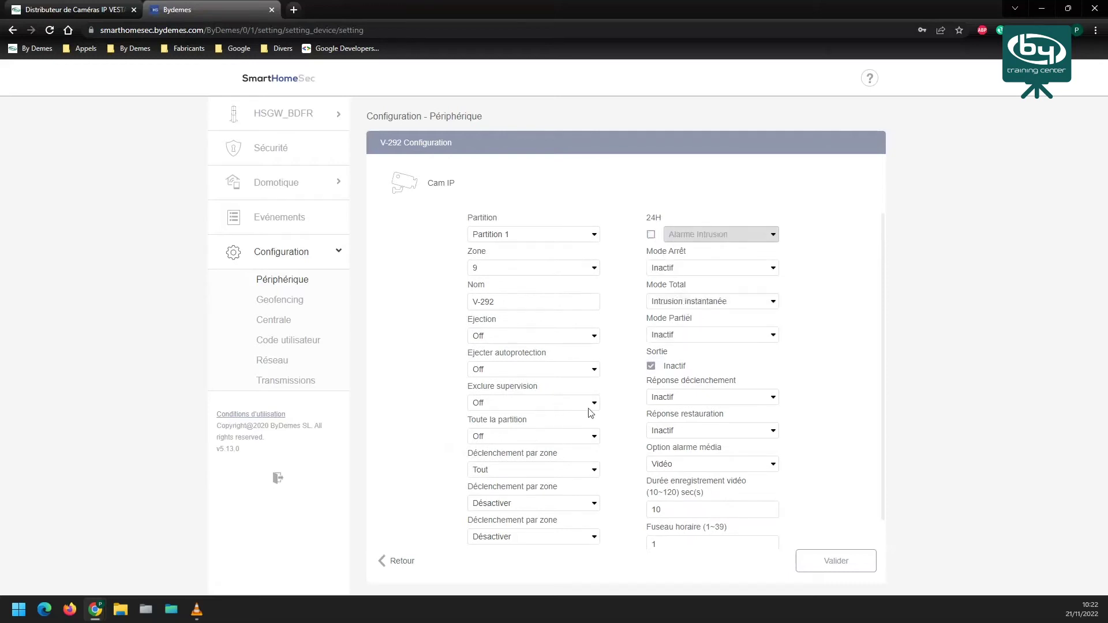
pyautogui.scroll(-1, 611, 437)
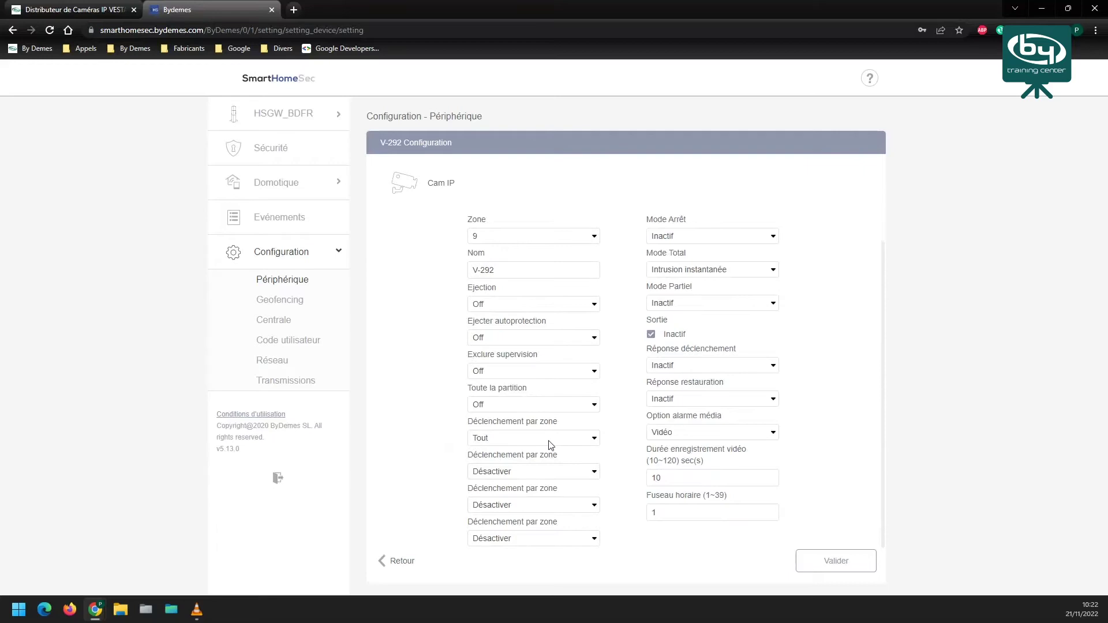
pyautogui.scroll(1, 664, 416)
pyautogui.scroll(-1, 750, 390)
pyautogui.scroll(1, 704, 316)
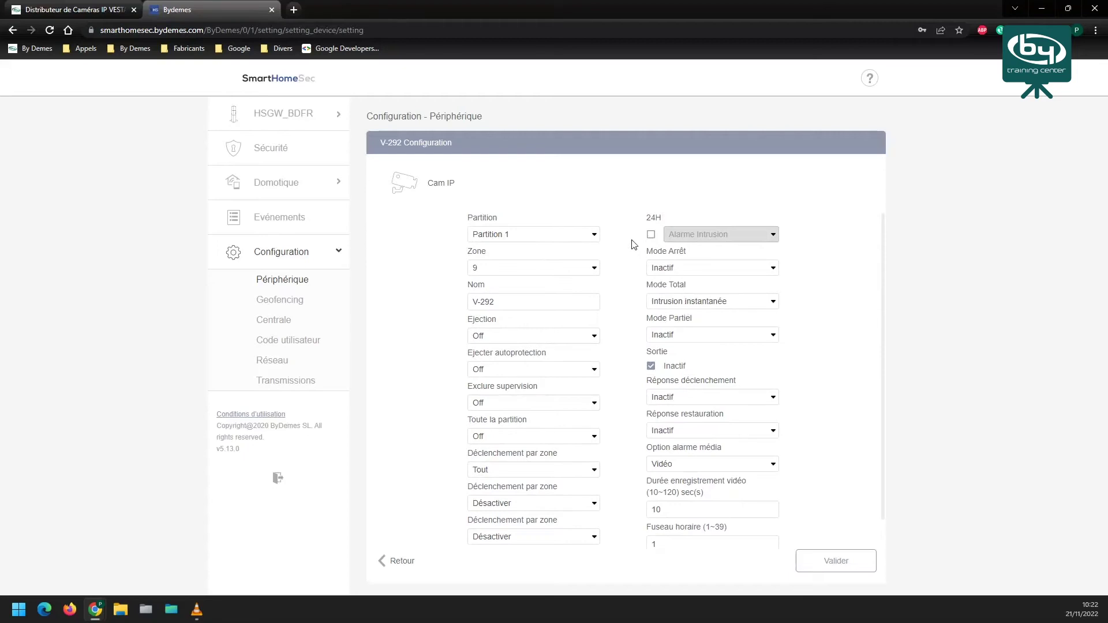
pyautogui.scroll(-1, 623, 378)
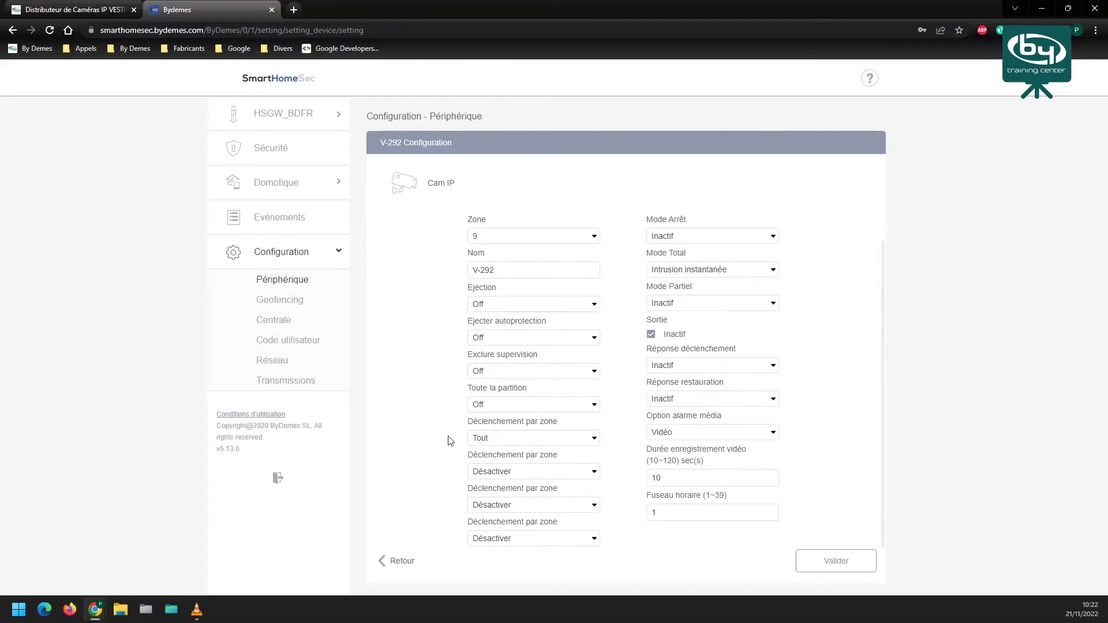
# Step: Set the V-292 camera's first zone trigger to Désactiver after browsing the available zones
pyautogui.click(529, 437)
pyautogui.scroll(-1, 535, 320)
pyautogui.scroll(1, 534, 363)
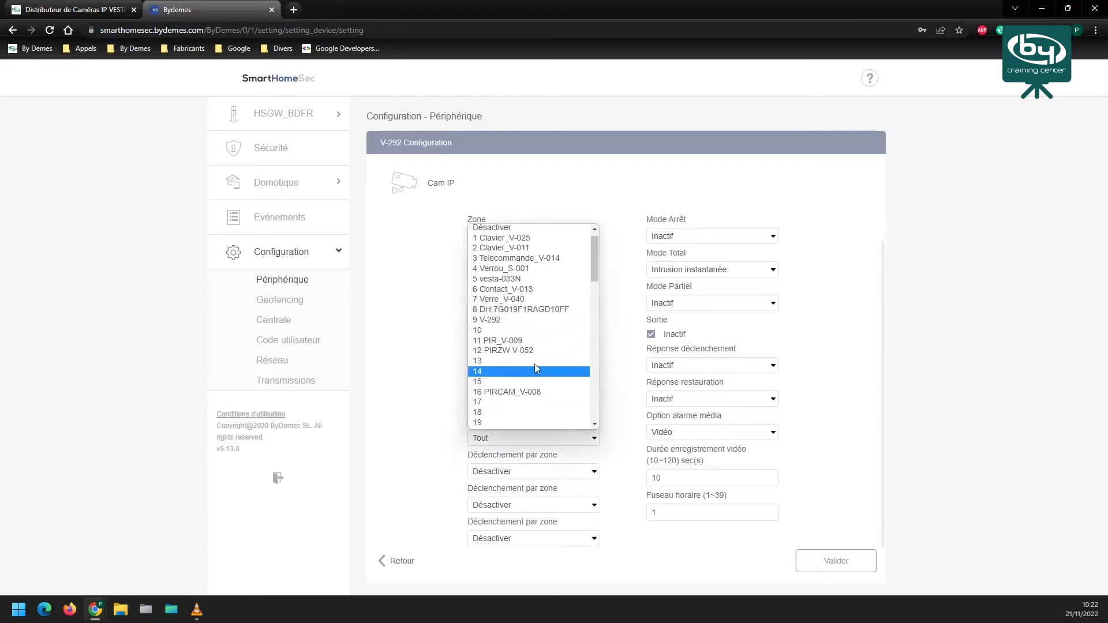
pyautogui.click(498, 240)
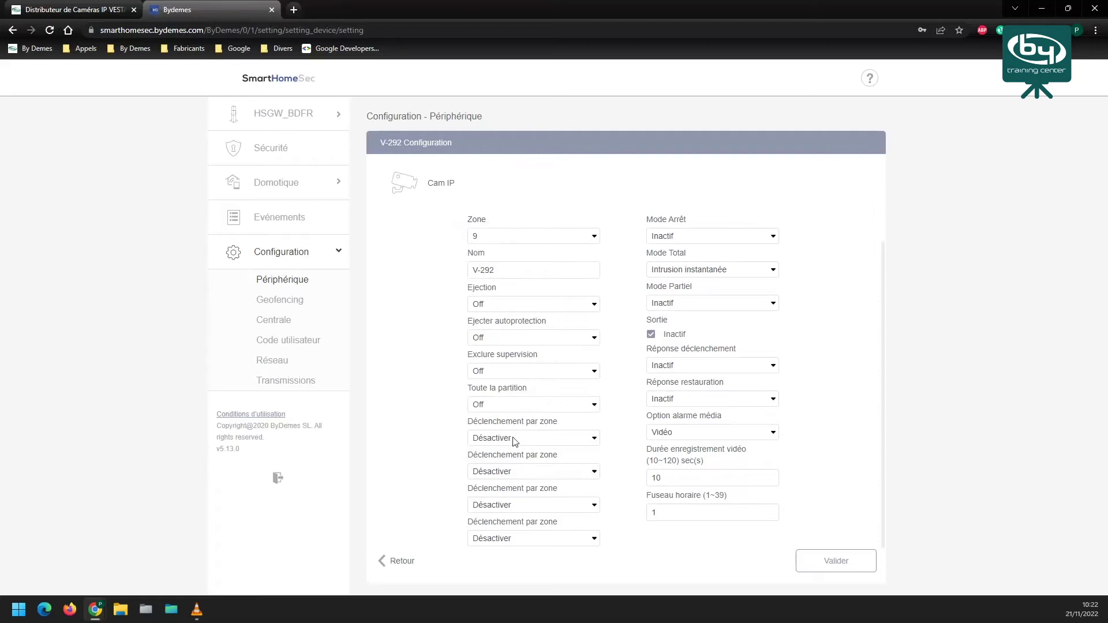
# Step: Set the first zone trigger to 6 Contact_V-013 and the second to 16 PIRCAM_V-008
pyautogui.click(561, 439)
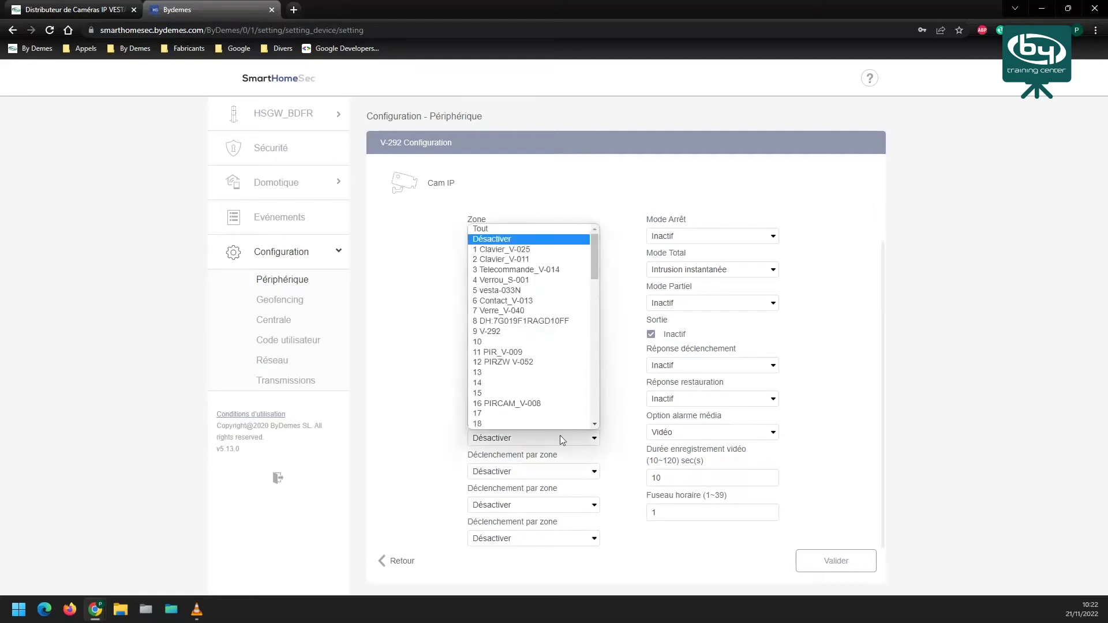
pyautogui.click(518, 301)
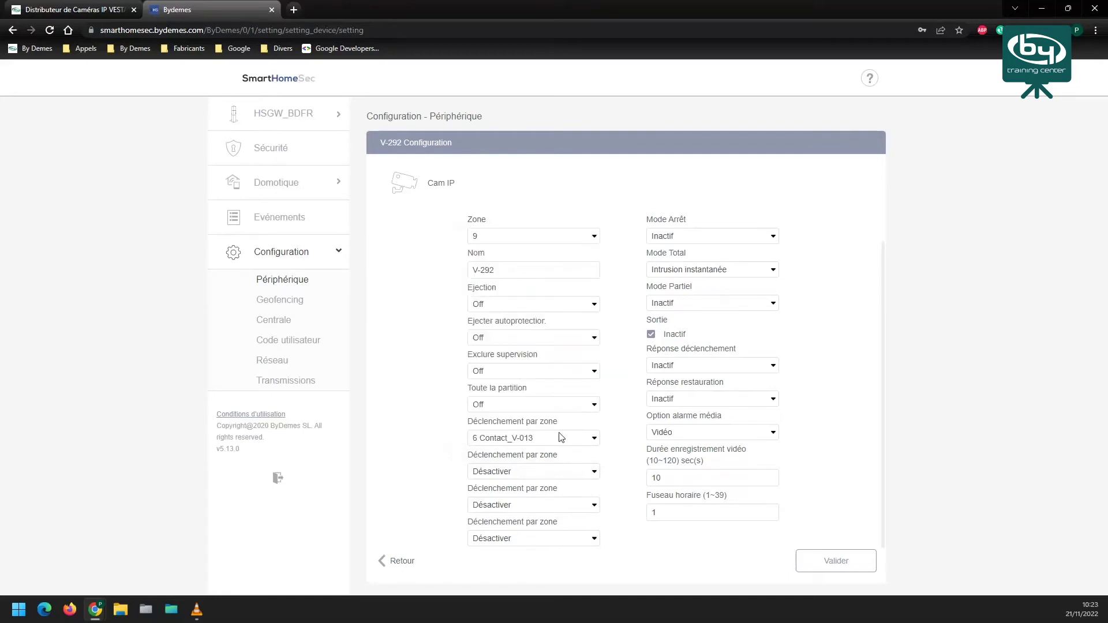
pyautogui.click(536, 473)
pyautogui.scroll(-1, 536, 468)
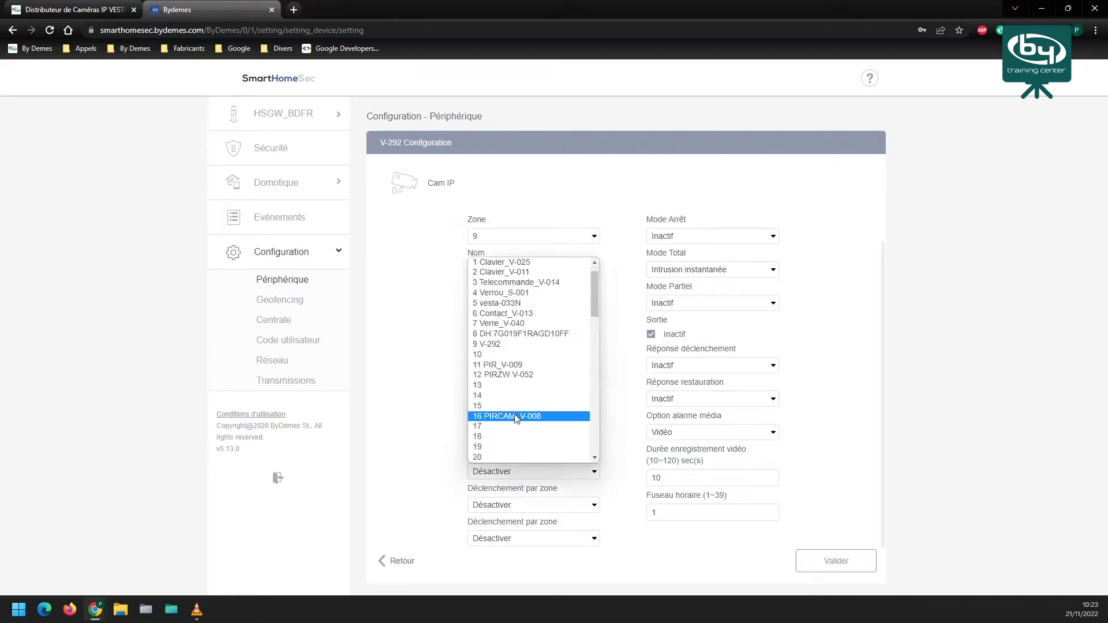
pyautogui.click(514, 416)
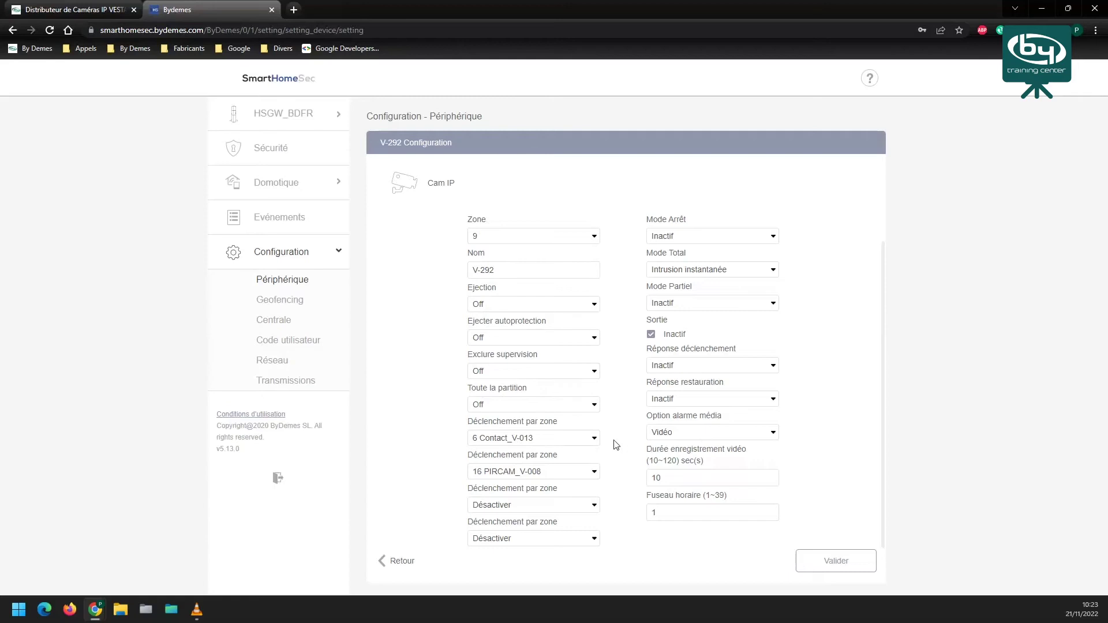
# Step: Reset the first and second zone triggers of the V-292 camera to Désactiver
pyautogui.click(515, 438)
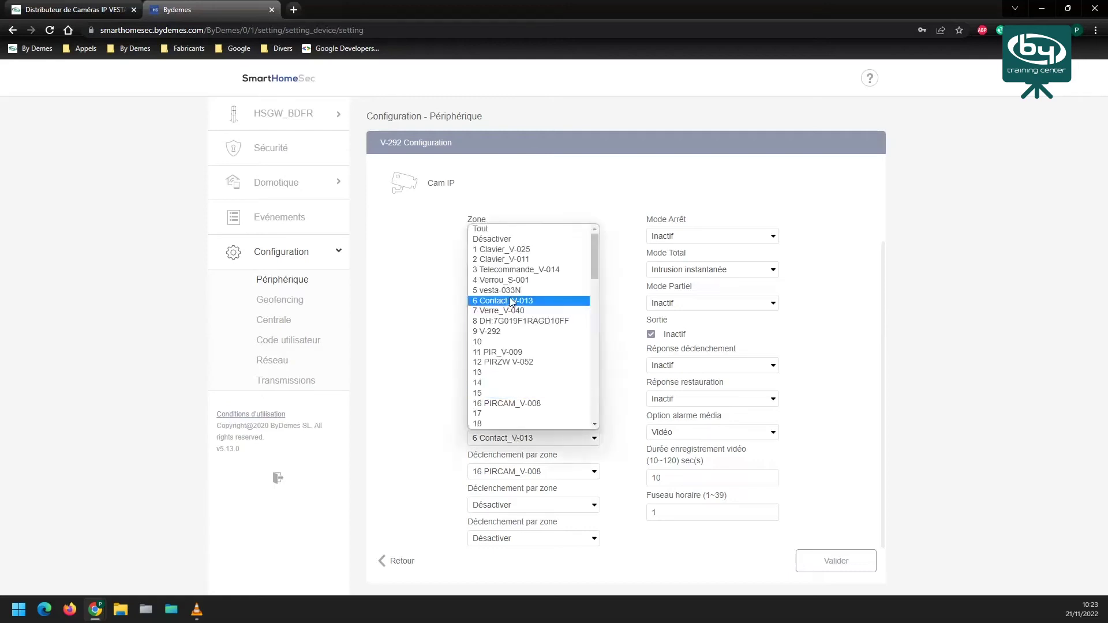
pyautogui.click(513, 239)
pyautogui.click(527, 476)
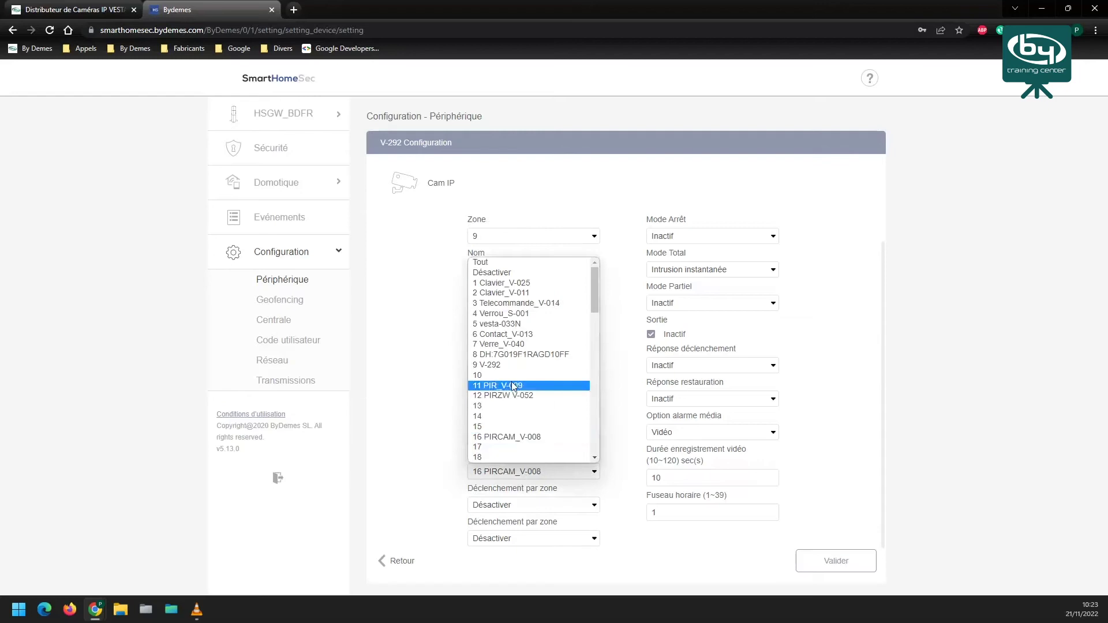
pyautogui.click(503, 274)
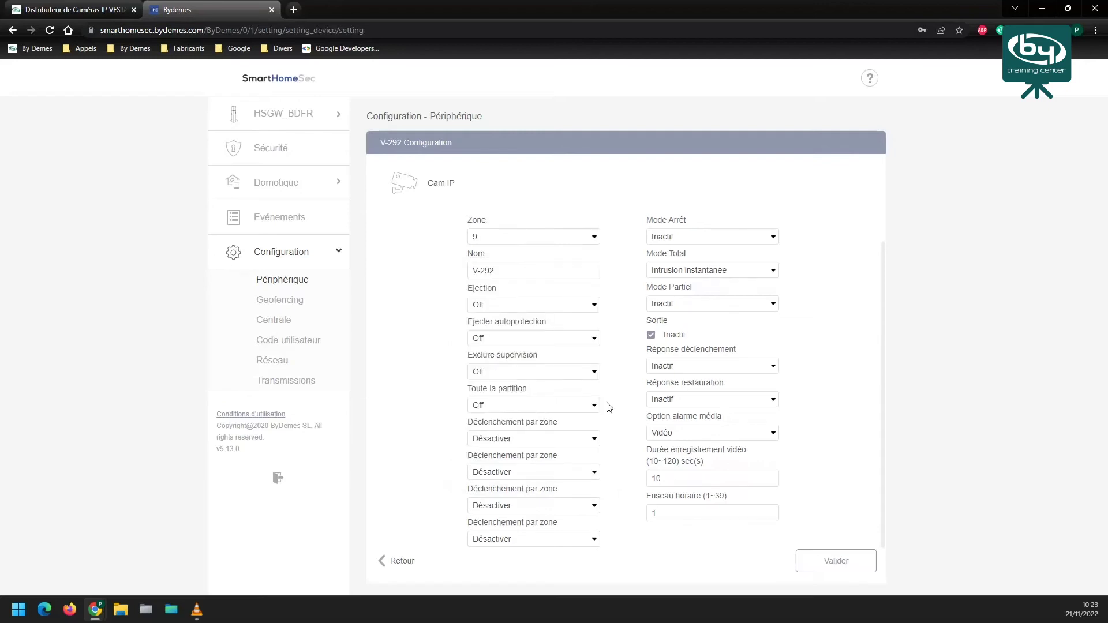
# Step: Set the camera's Mode Partiel to Intrusion silencieuse and its Mode Arrêt to Carillon
pyautogui.scroll(1, 611, 407)
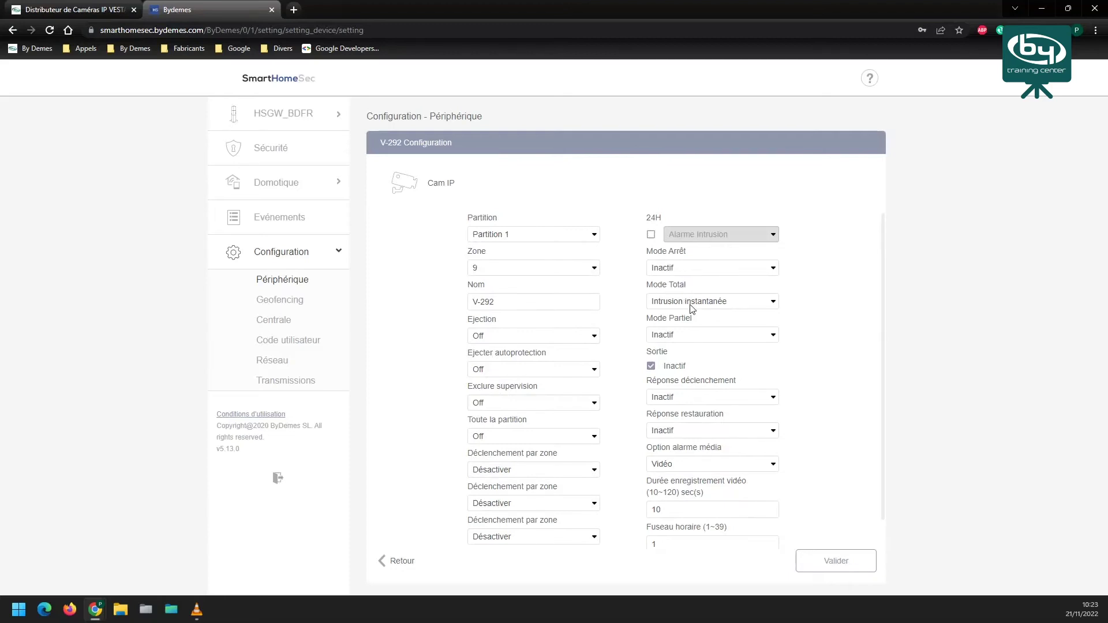
pyautogui.click(709, 339)
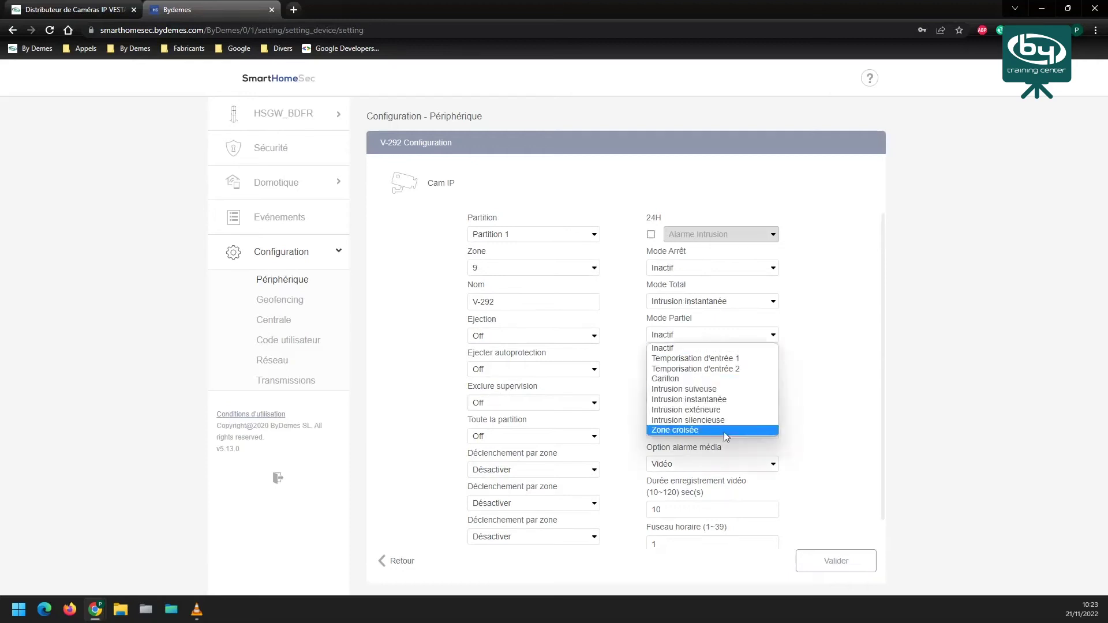
pyautogui.click(685, 421)
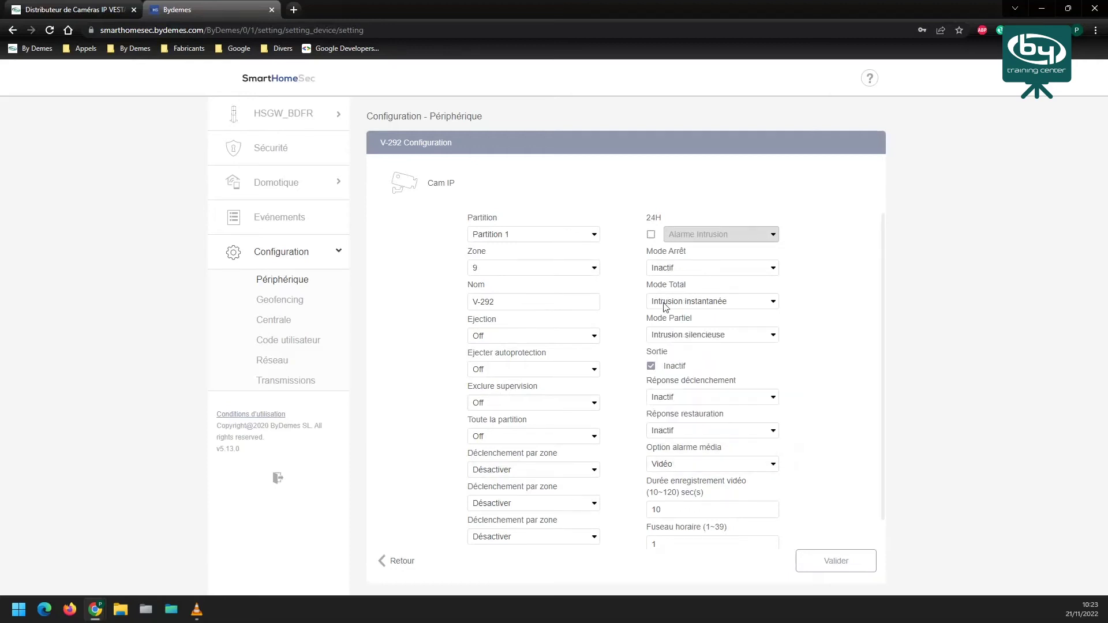
pyautogui.click(681, 269)
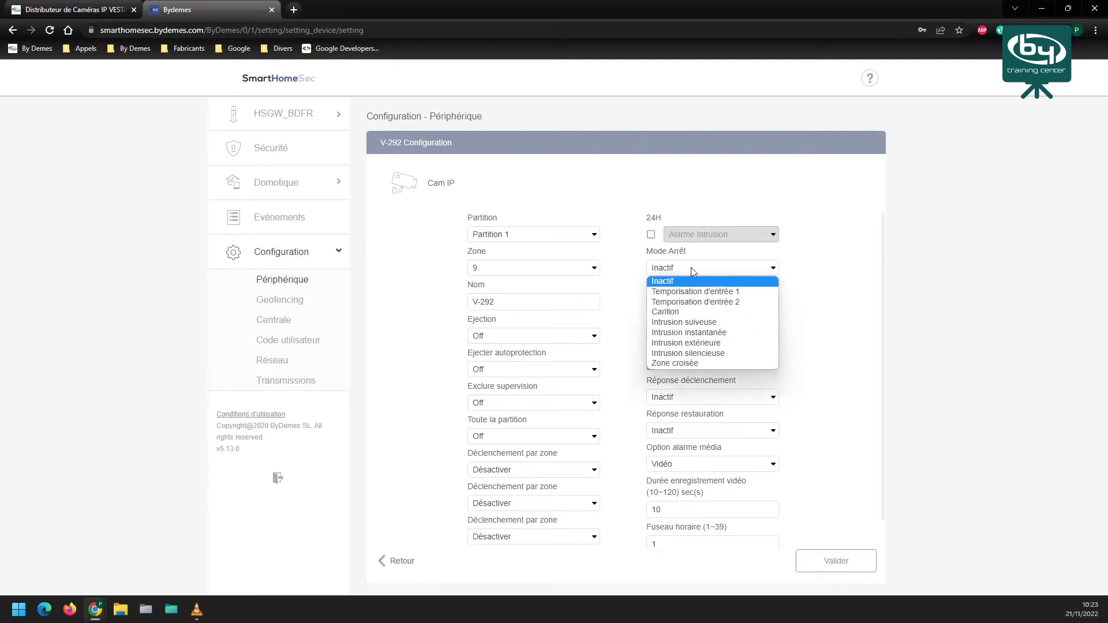
pyautogui.click(677, 312)
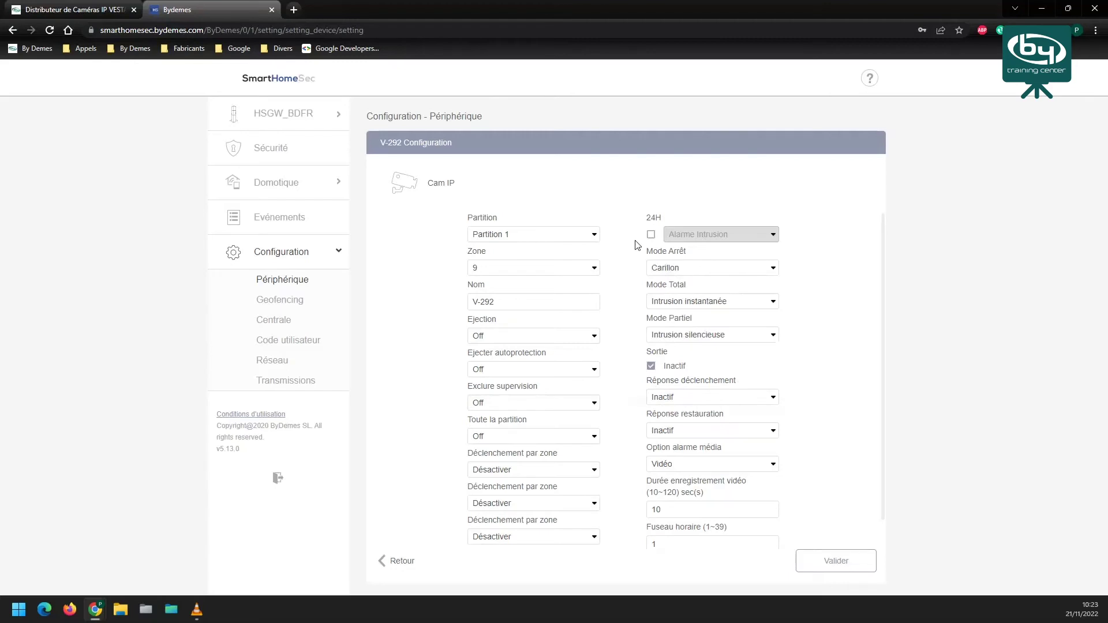
# Step: Set the camera's trigger response to Scénario - Ouv_Verrou and its restoration response to Scénario - Ferm_Verrou
pyautogui.scroll(-1, 629, 300)
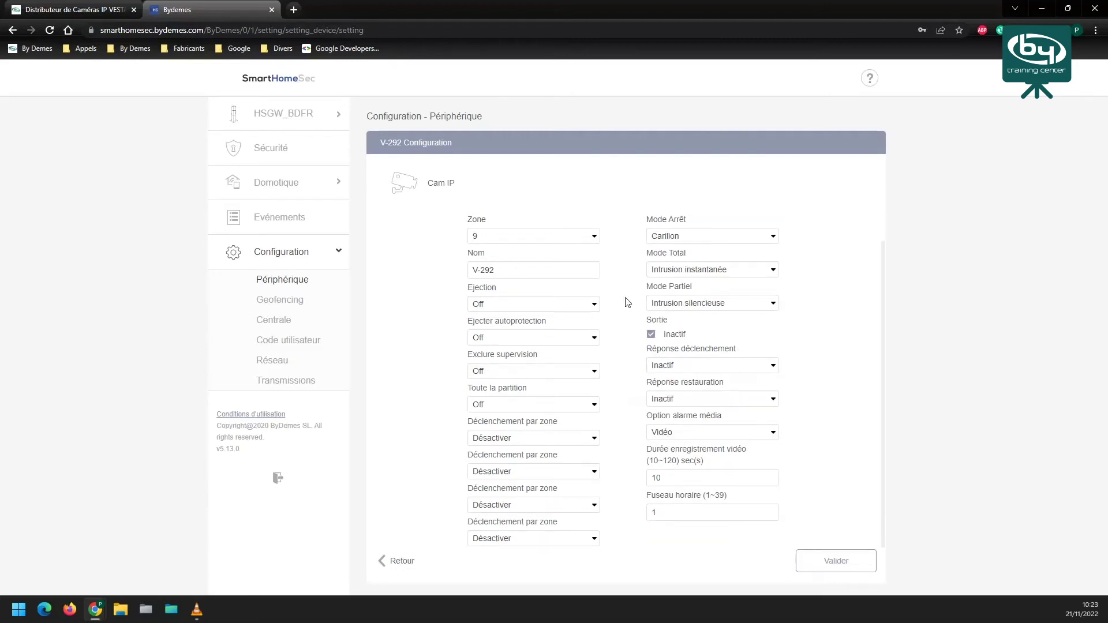
pyautogui.click(700, 365)
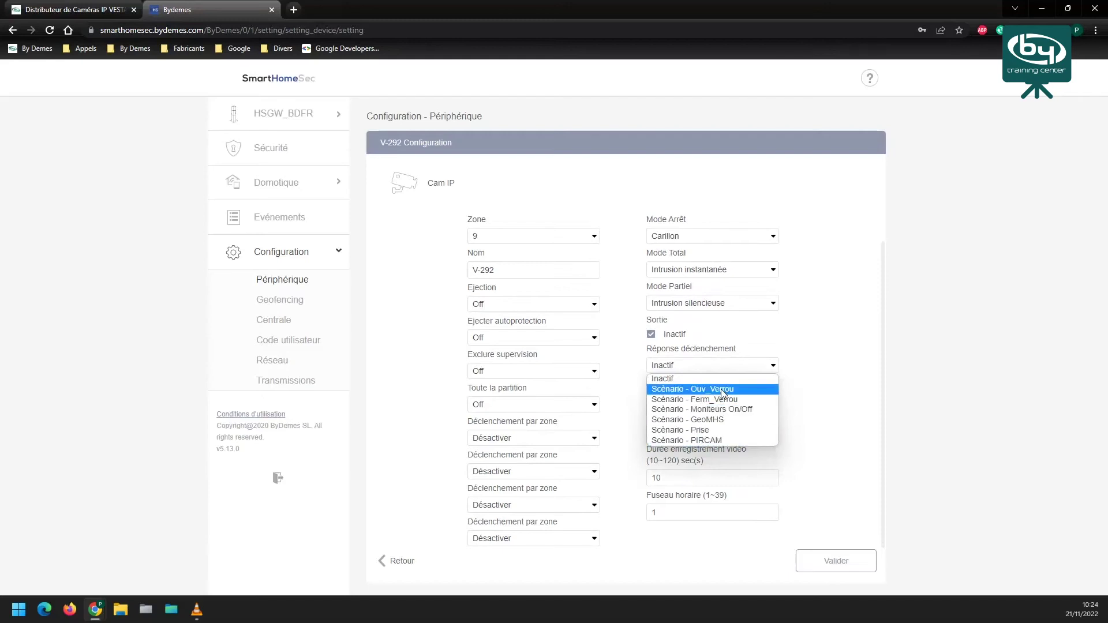
pyautogui.click(831, 342)
pyautogui.click(684, 369)
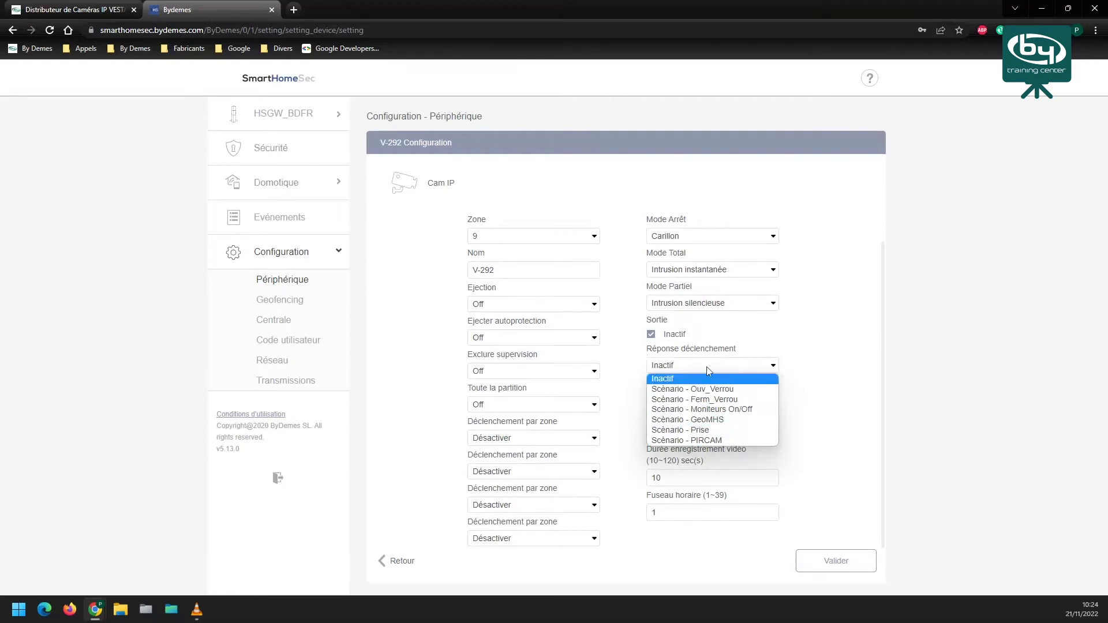
pyautogui.click(802, 370)
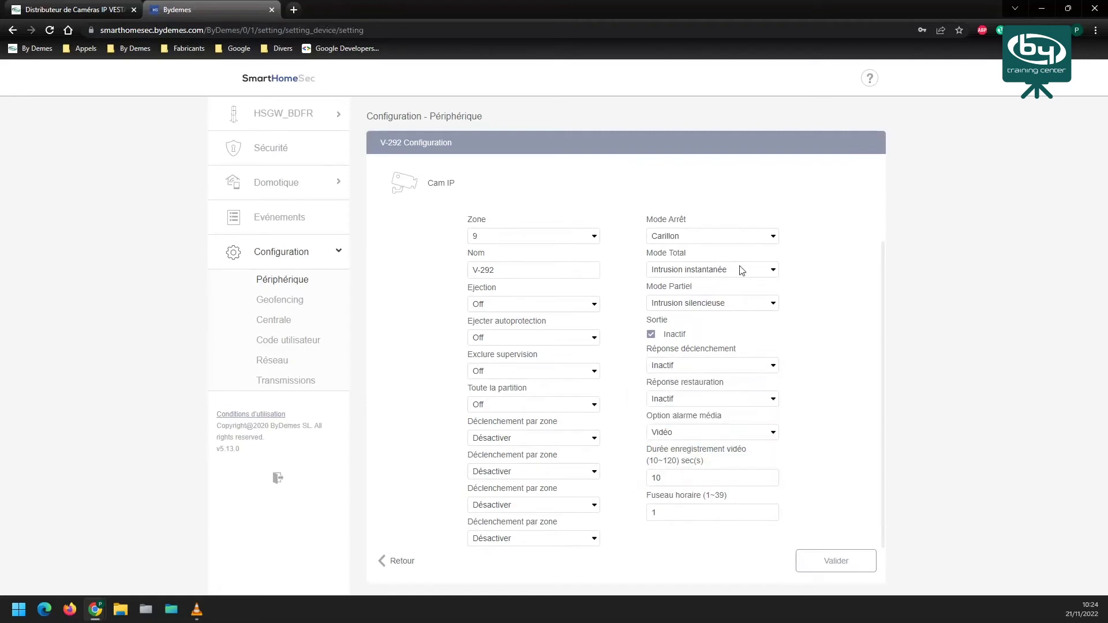
pyautogui.scroll(1, 708, 322)
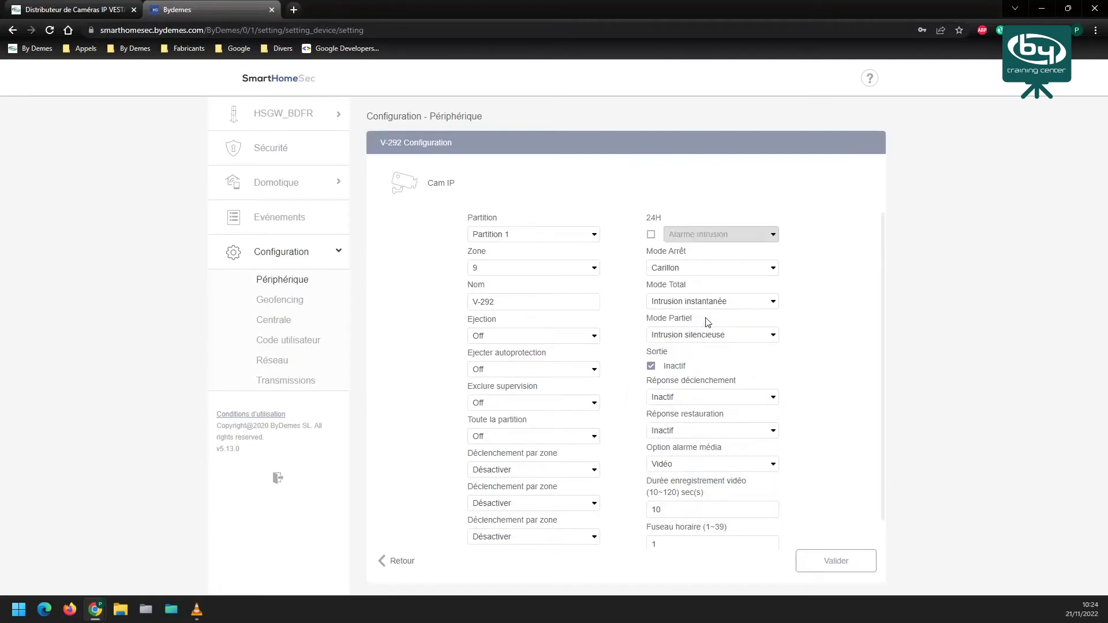
pyautogui.click(700, 399)
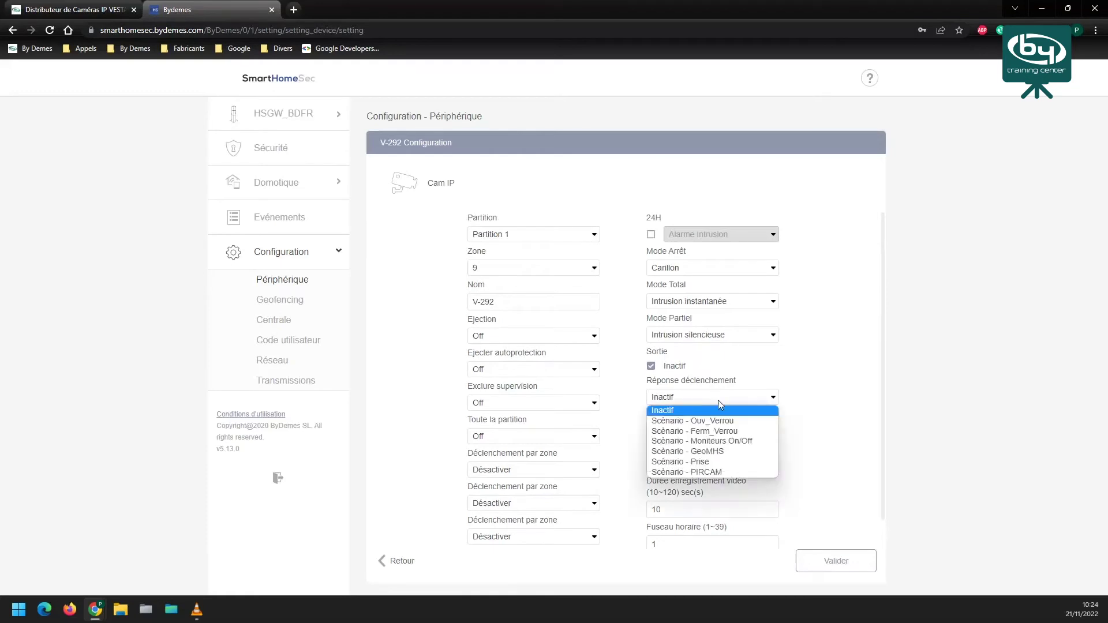
pyautogui.click(686, 421)
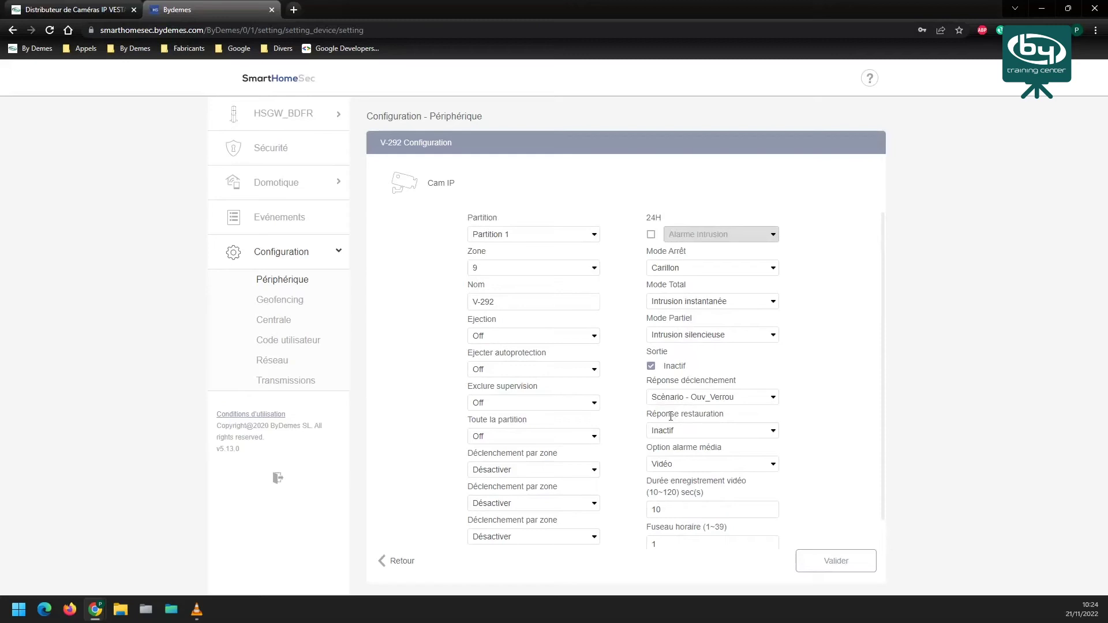
pyautogui.click(707, 432)
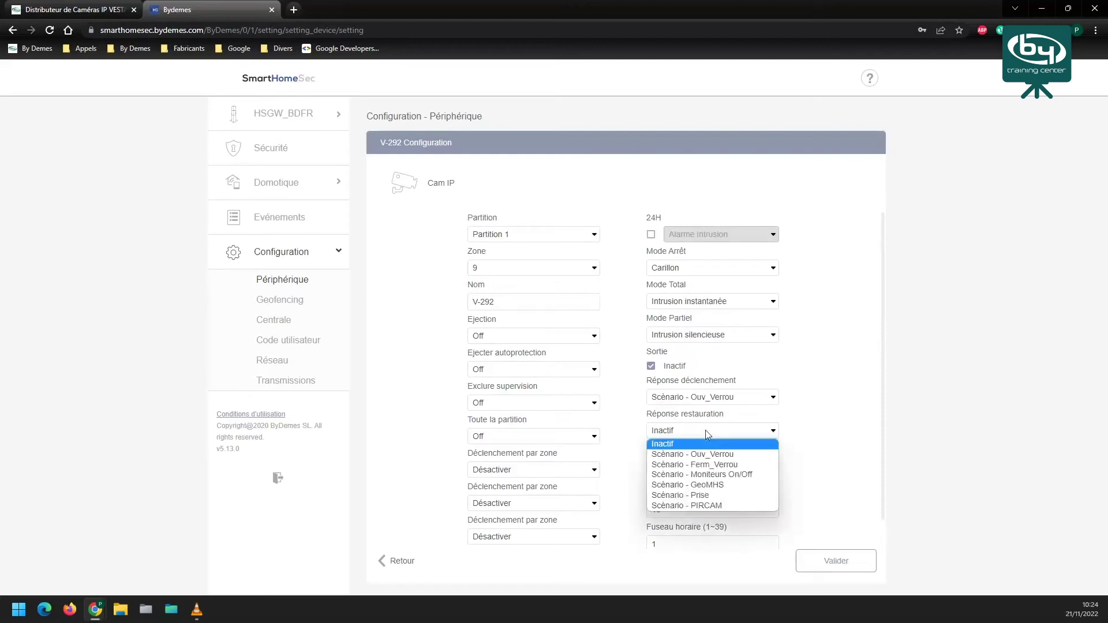
pyautogui.click(698, 465)
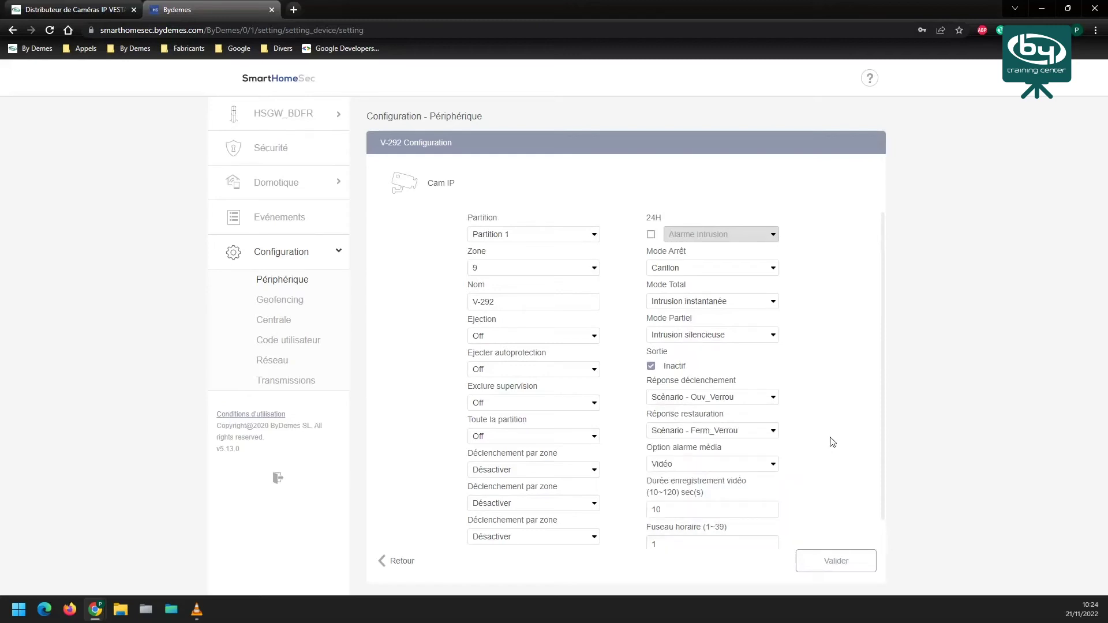
# Step: Set the V-292 camera's trigger response and restoration response to Inactif
pyautogui.click(750, 394)
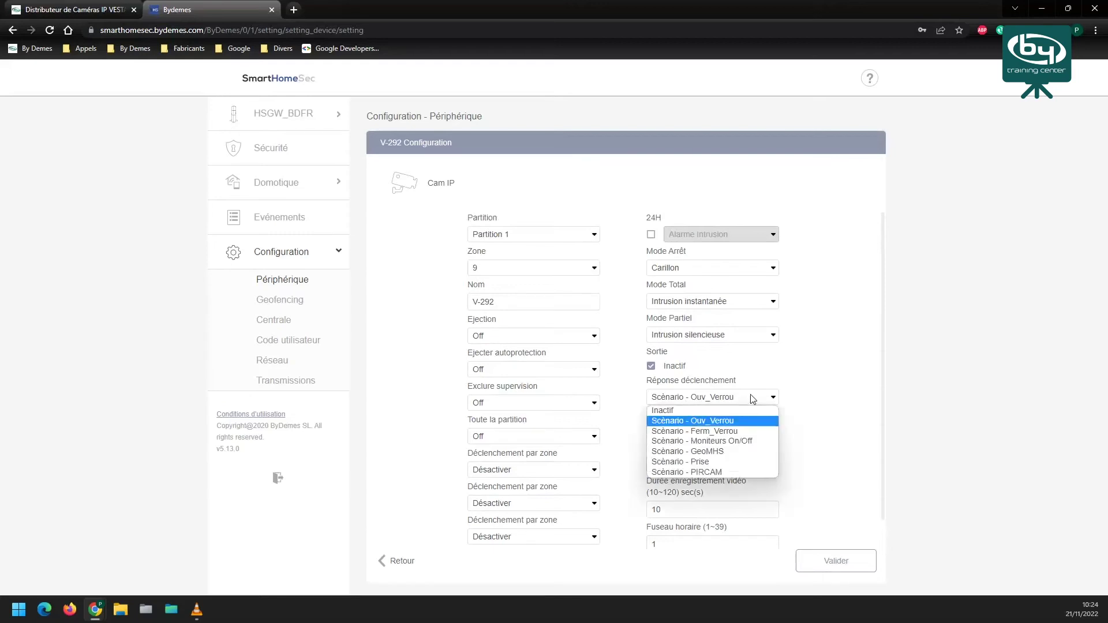
pyautogui.click(666, 414)
pyautogui.click(732, 436)
pyautogui.click(728, 443)
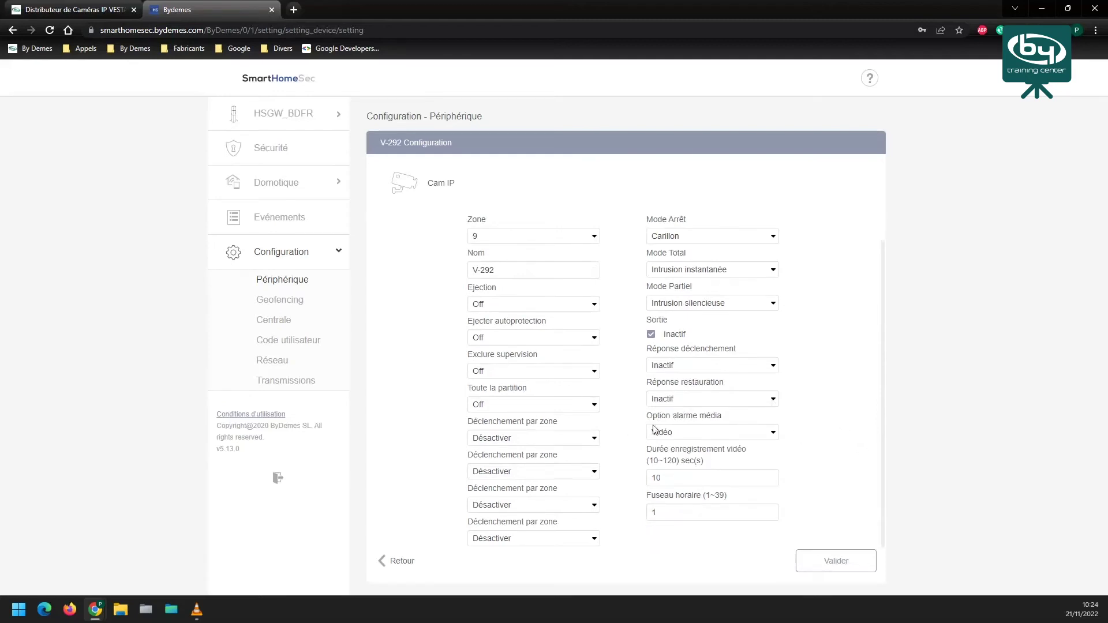
# Step: Examine the camera's alarm media options, video recording duration and Fuseau horaire setting
pyautogui.click(715, 437)
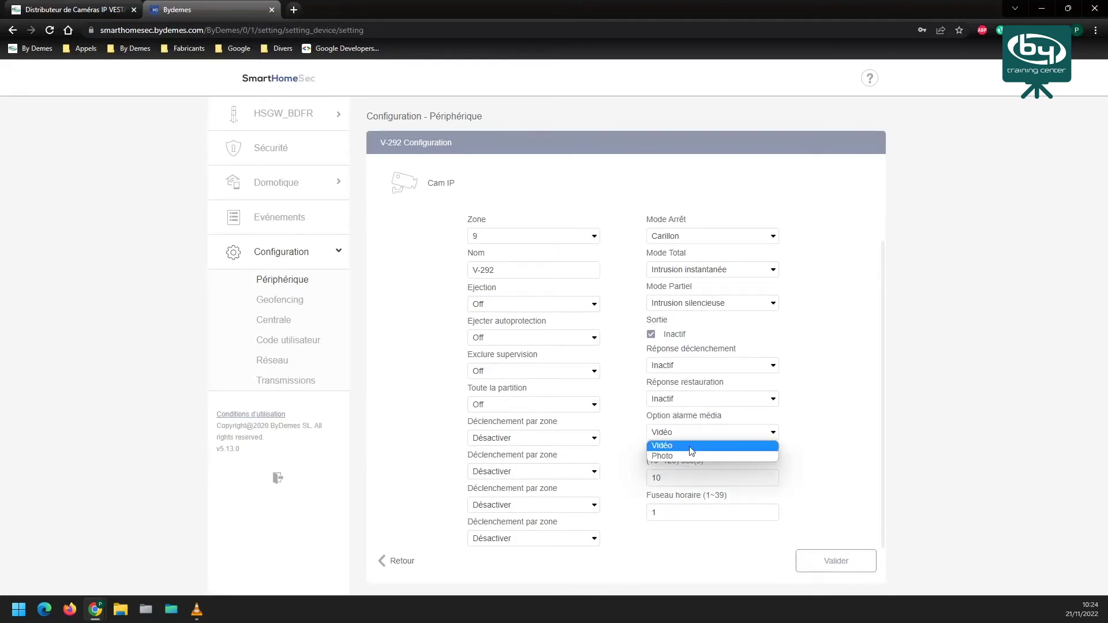
pyautogui.click(858, 431)
pyautogui.doubleClick(658, 478)
pyautogui.doubleClick(677, 519)
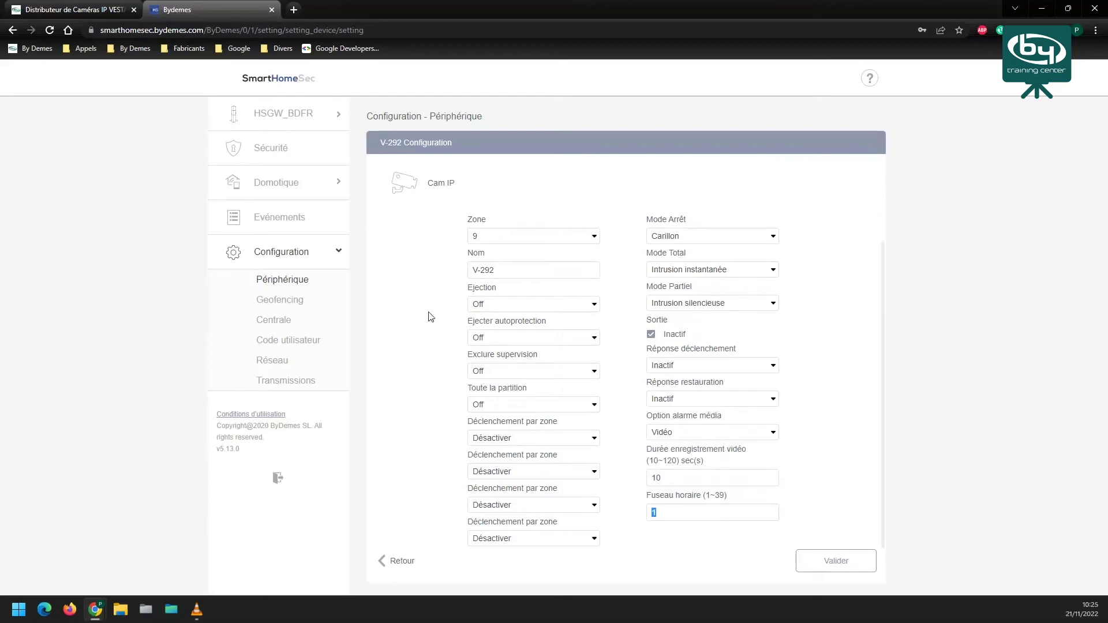
# Step: Leave the V-292 configuration without saving and display the camera's available actions in the device list
pyautogui.click(399, 567)
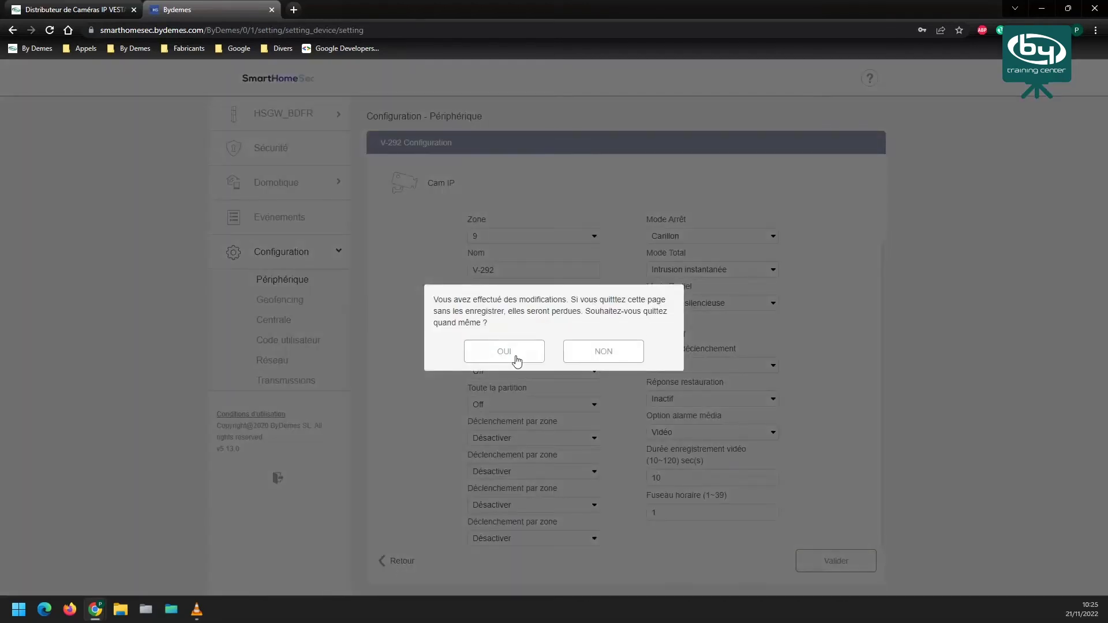
pyautogui.click(513, 354)
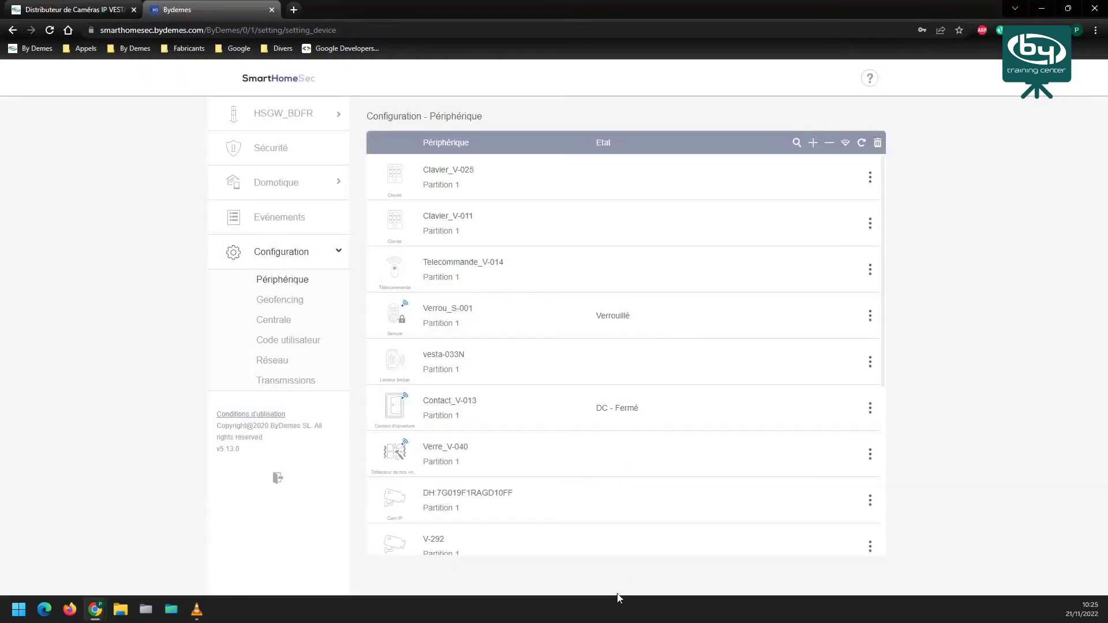
pyautogui.scroll(-2, 748, 250)
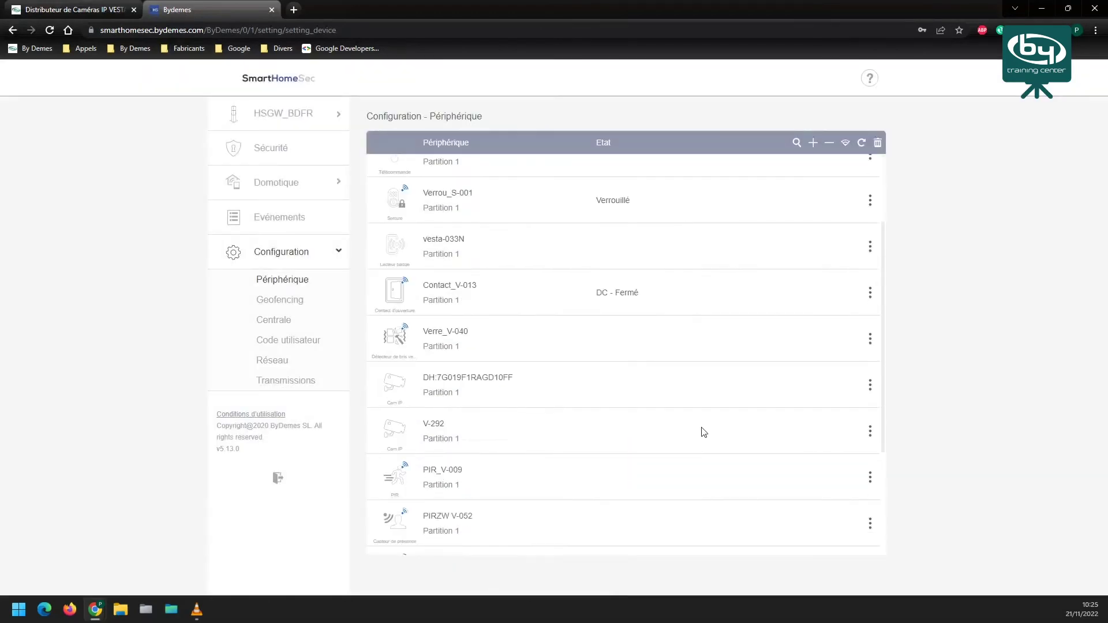
pyautogui.click(870, 431)
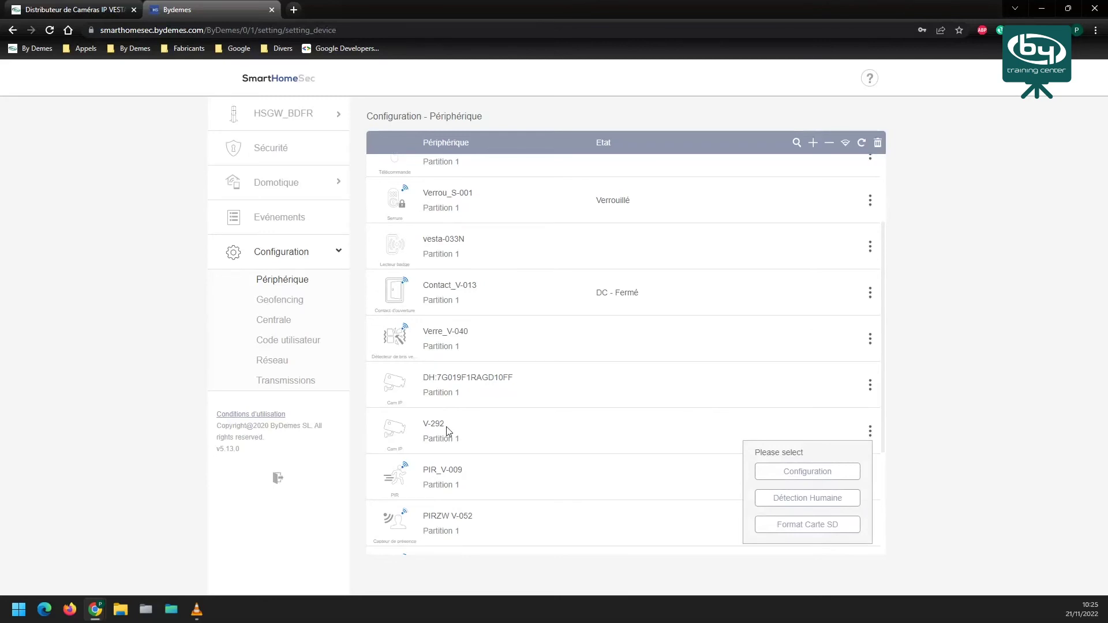
# Step: Review the Evénements log and the HSGW_BDFR account list, and return to the Sécurité overview
pyautogui.click(230, 217)
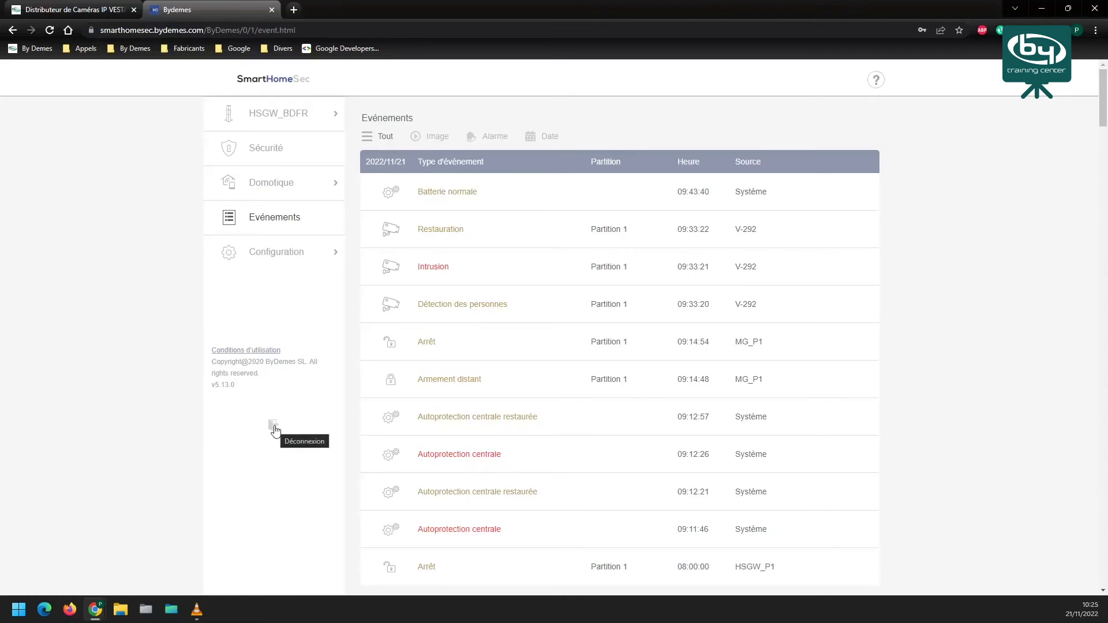
pyautogui.click(300, 119)
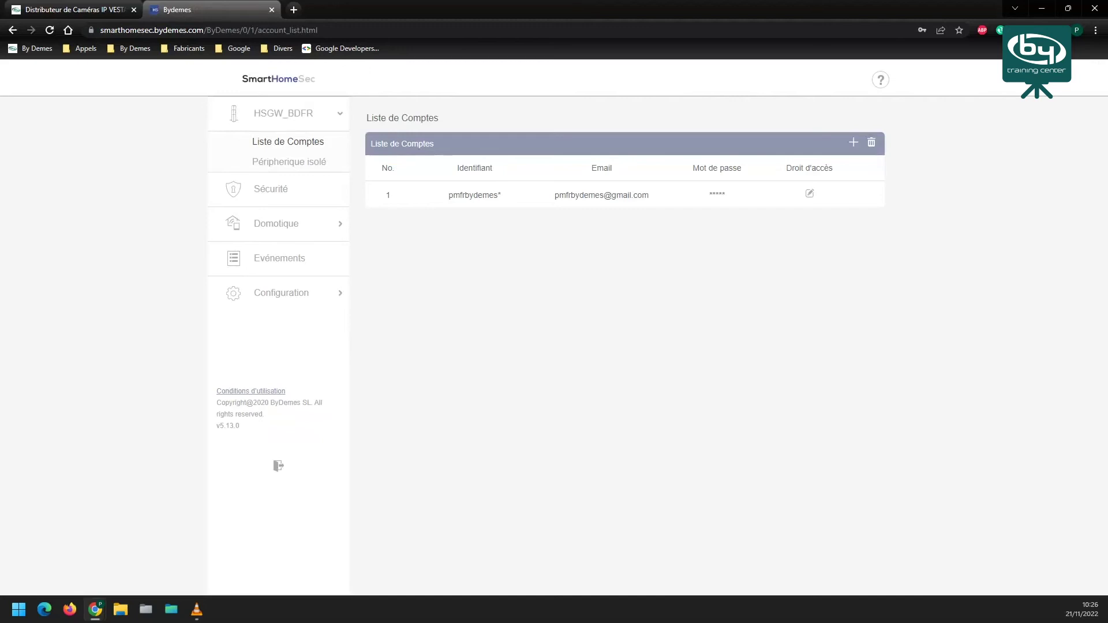
pyautogui.click(236, 187)
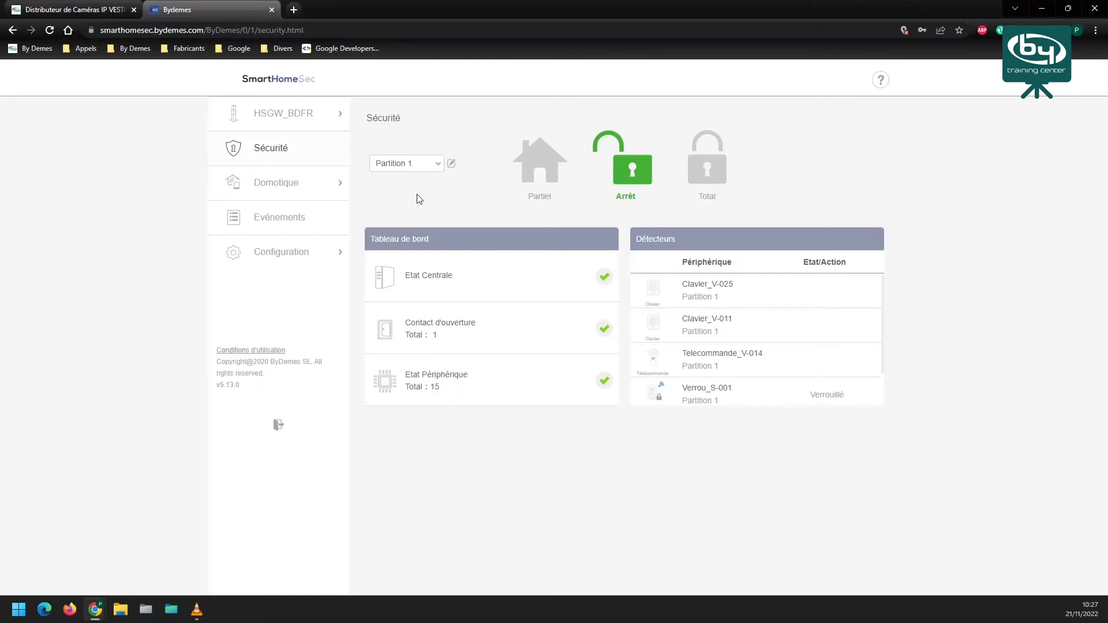
# Step: Show the brand choices for adding a peripheral, including the Dahua, Hikvision, Hyundai dialog, without adding a device
pyautogui.click(299, 252)
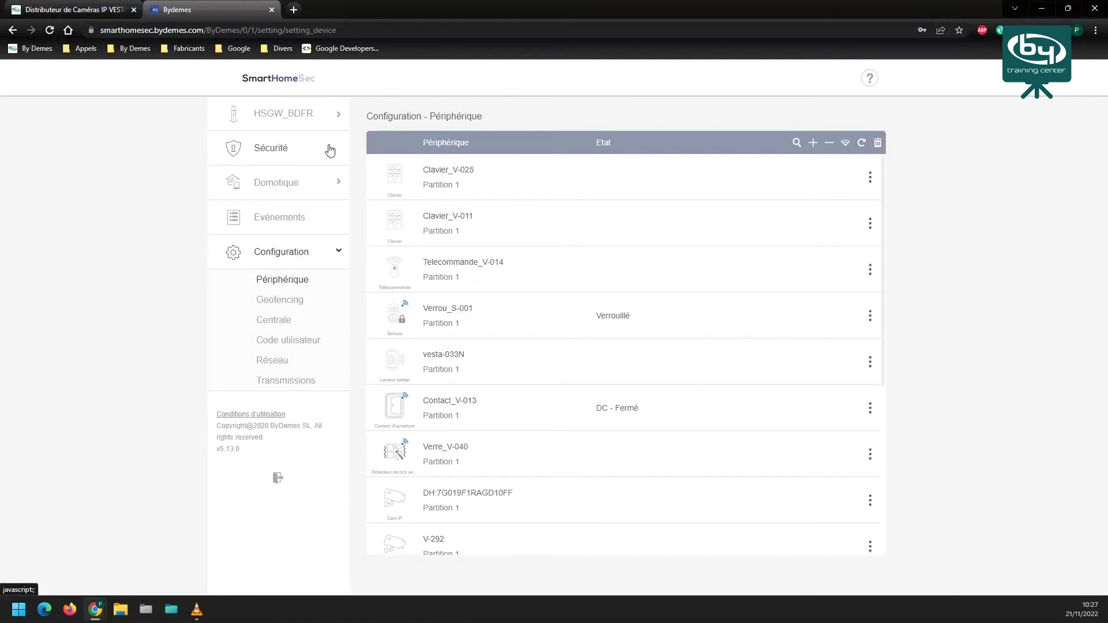
pyautogui.click(813, 148)
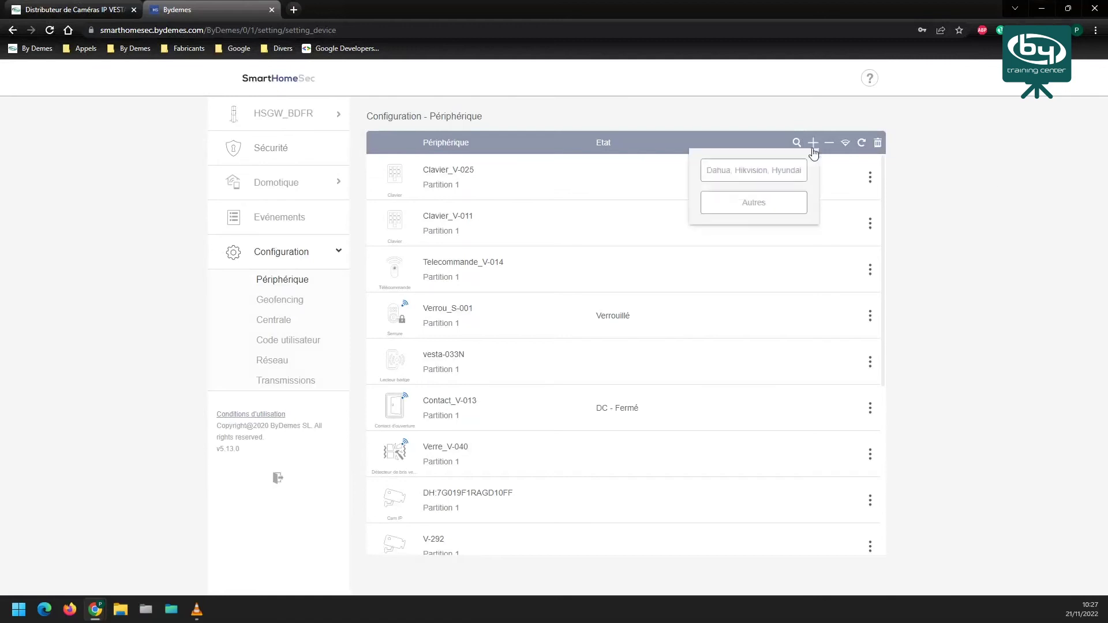
pyautogui.click(739, 171)
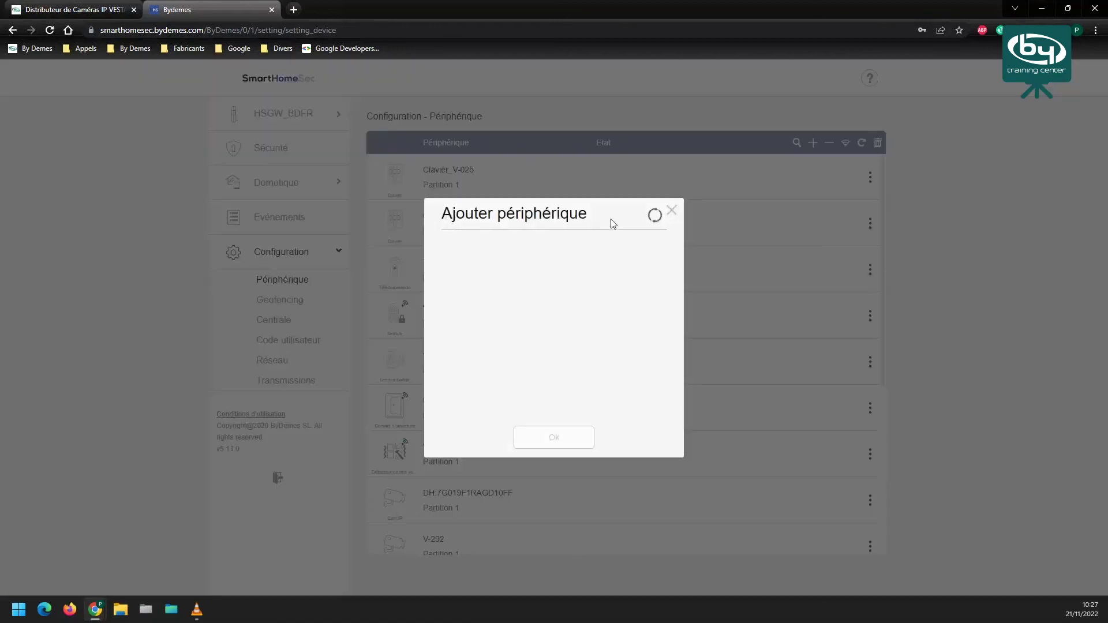
pyautogui.click(672, 211)
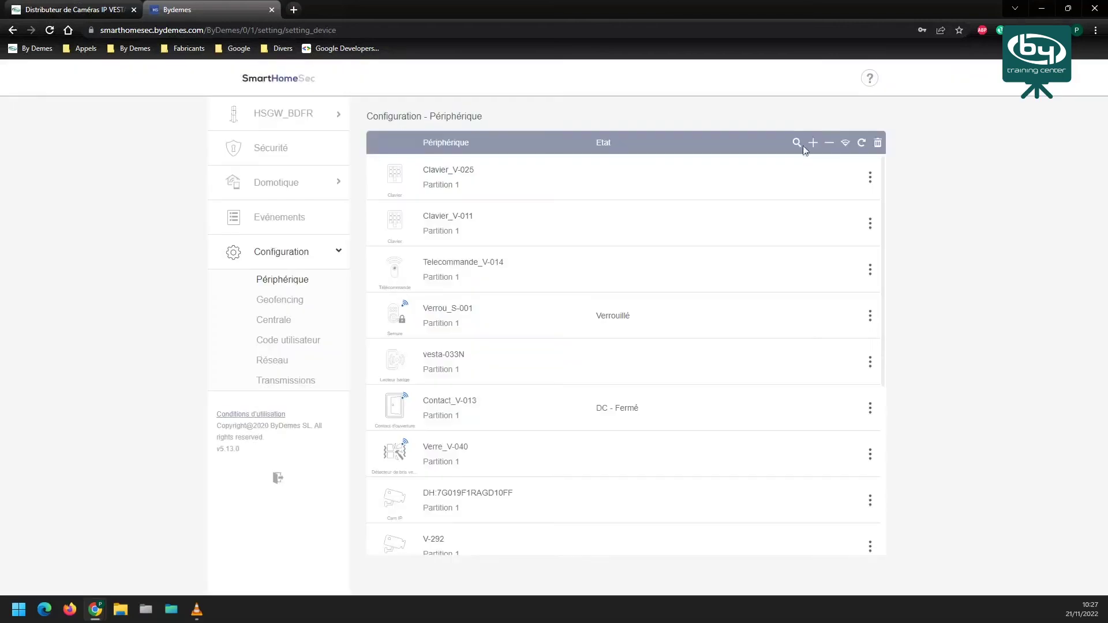
pyautogui.click(815, 144)
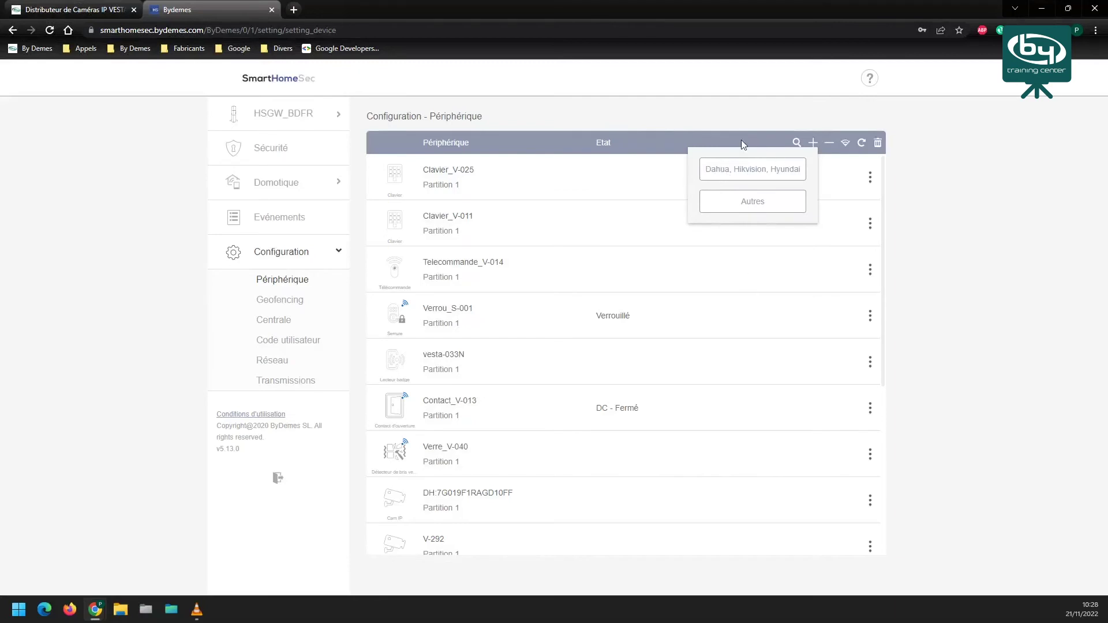
pyautogui.click(813, 146)
# Step: View the Geofencing settings, switch to VLC to show Ajout IPC Vesta Android.mp4, and return to SmartHomeSec
pyautogui.click(282, 301)
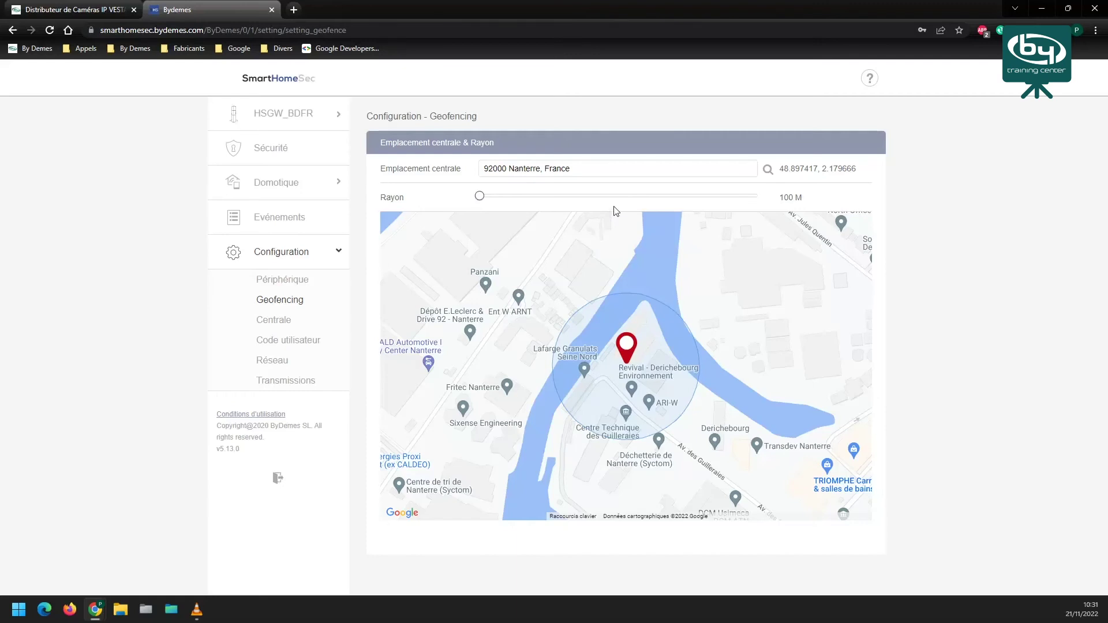
pyautogui.moveTo(187, 619)
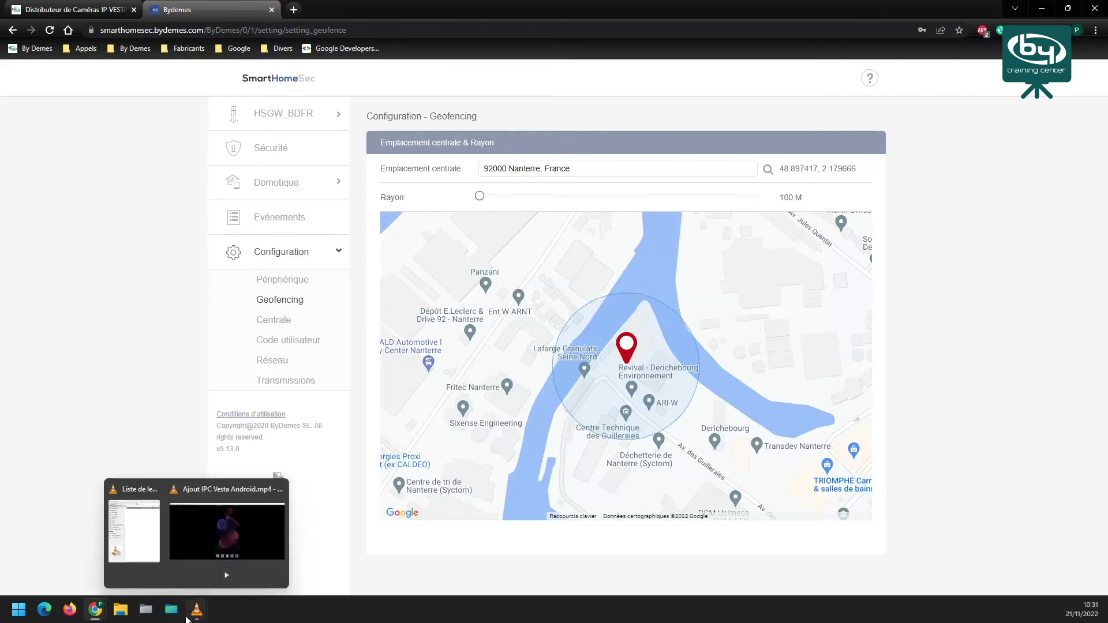
pyautogui.click(223, 566)
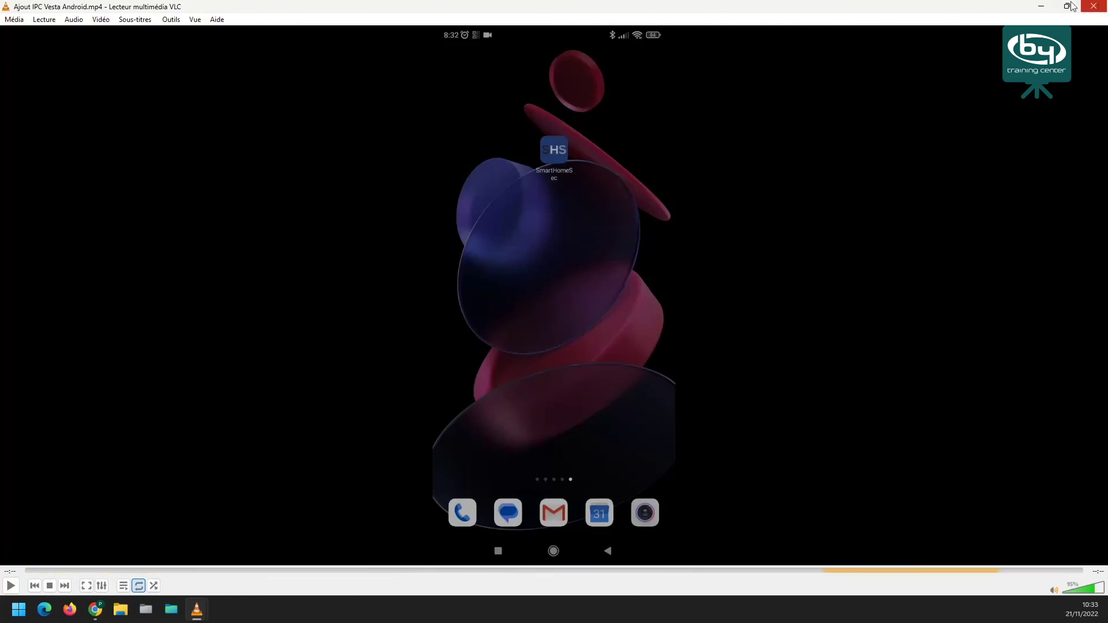
pyautogui.click(1043, 7)
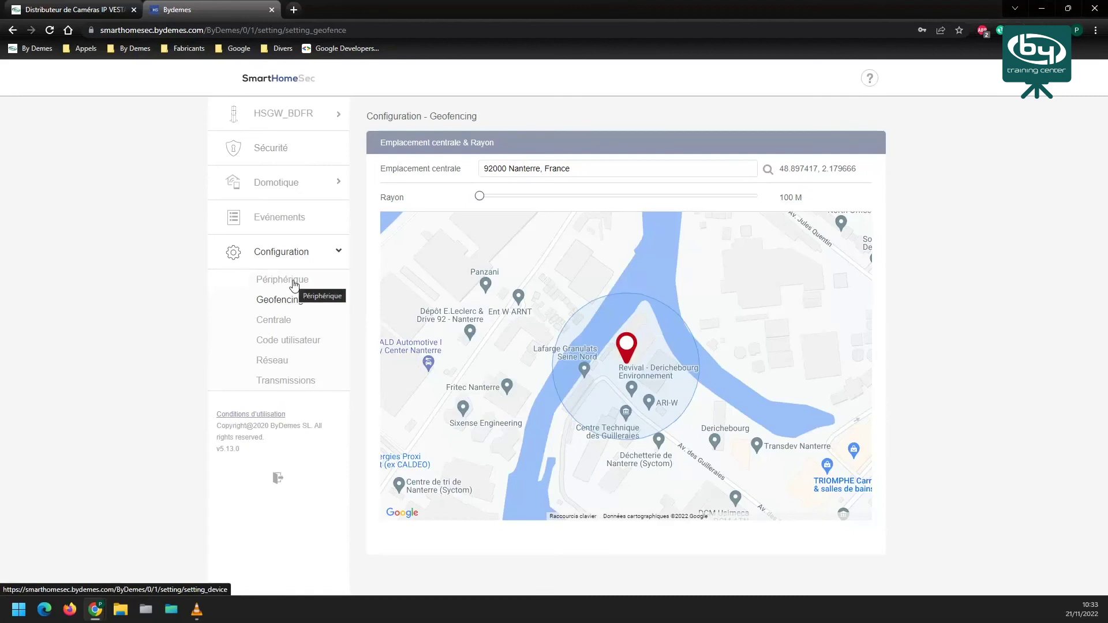
# Step: Pass through the Sécurité overview and display the Configuration Centrale settings of the alarm panel
pyautogui.click(279, 149)
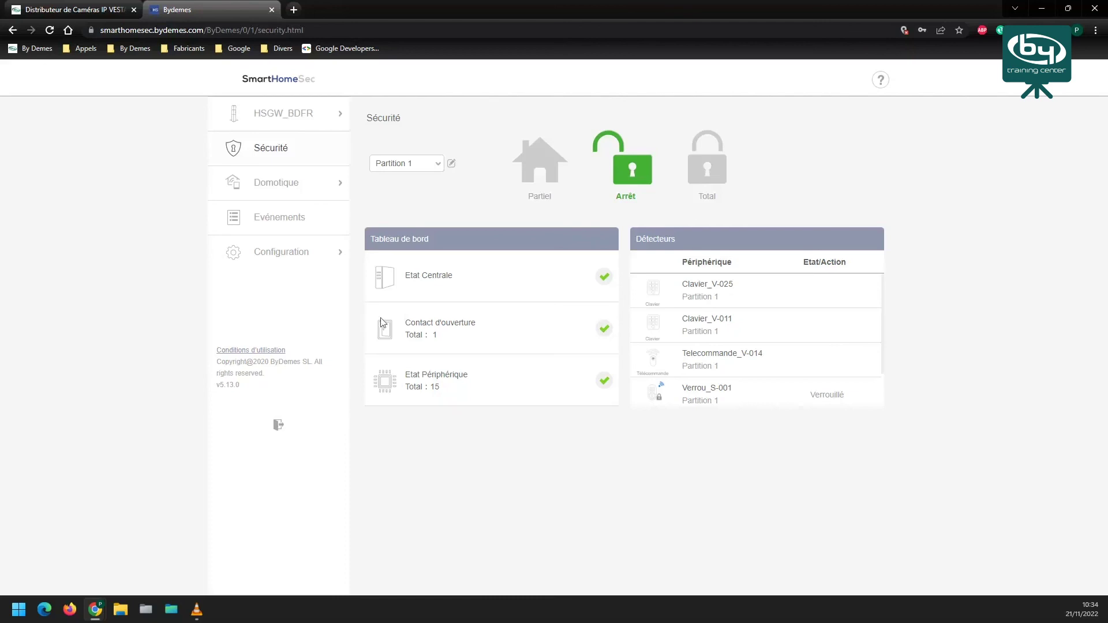
pyautogui.click(306, 263)
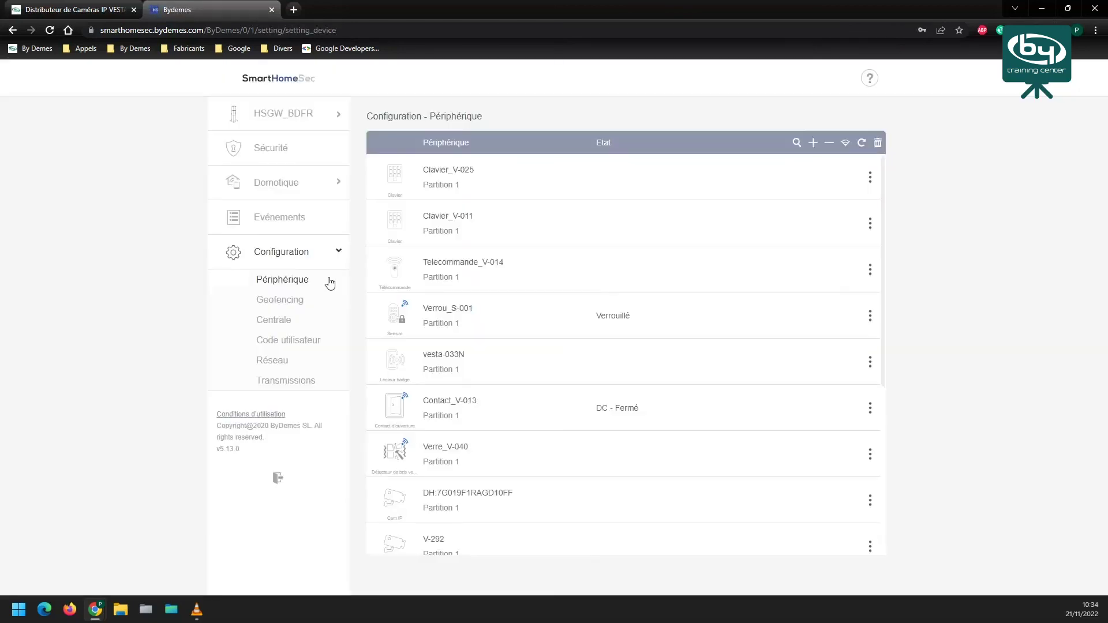
pyautogui.click(306, 325)
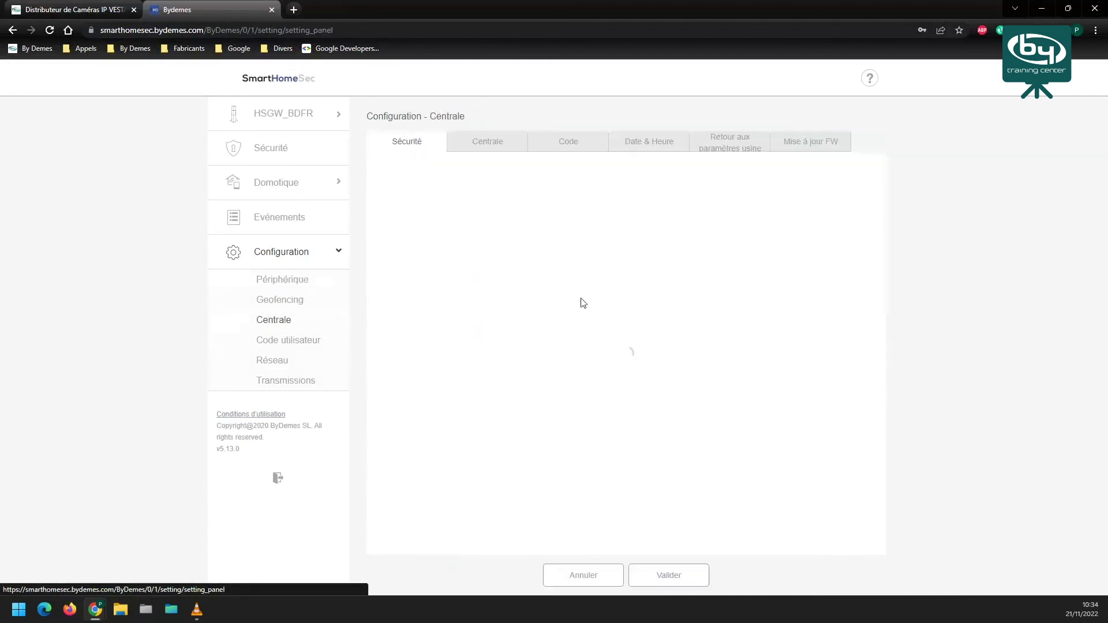
pyautogui.click(484, 144)
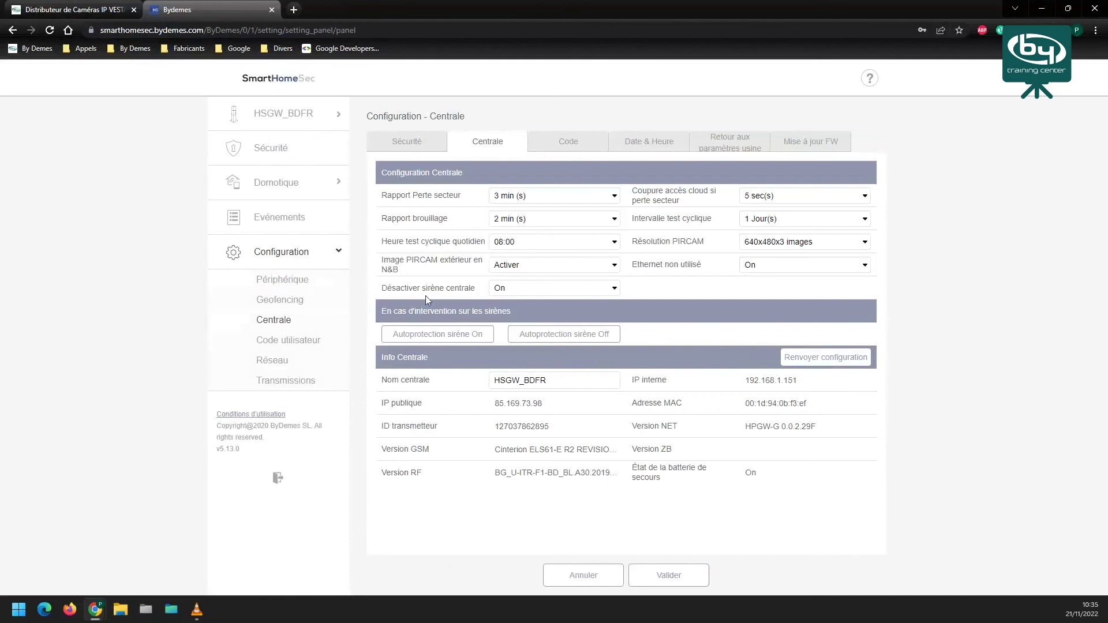
# Step: Review the report and image transmission settings, and return to the Configuration Centrale settings
pyautogui.click(296, 387)
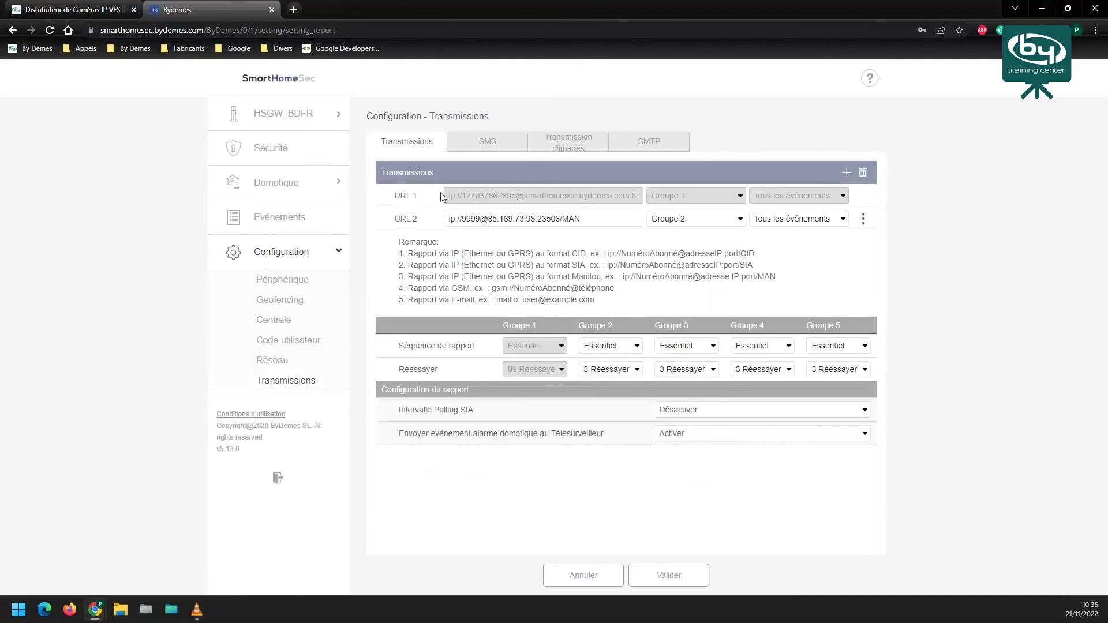
pyautogui.click(569, 142)
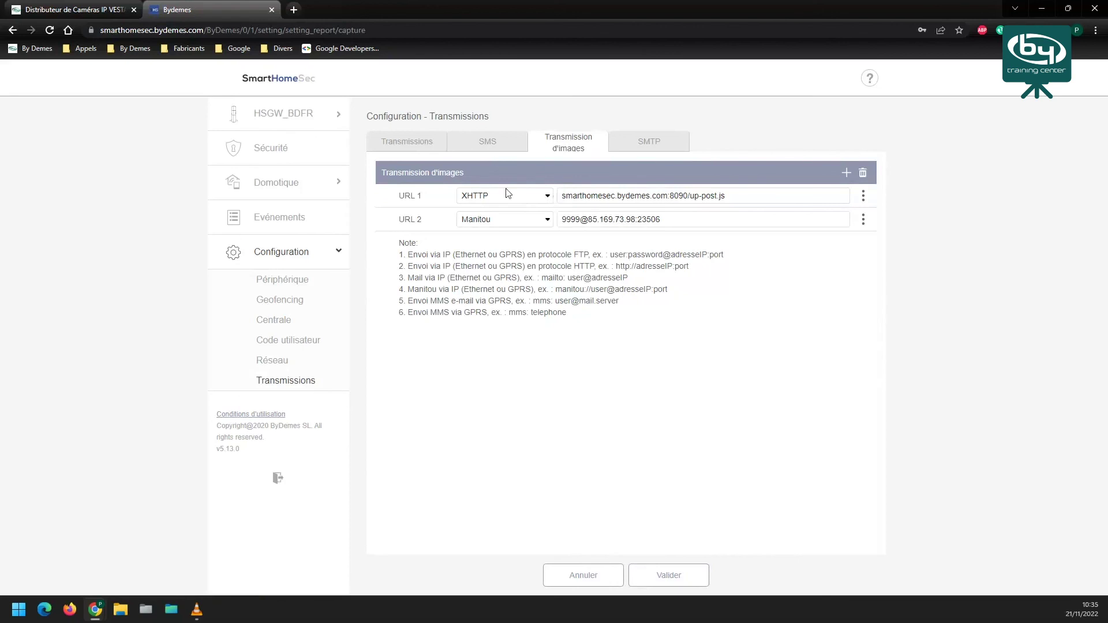
pyautogui.click(290, 321)
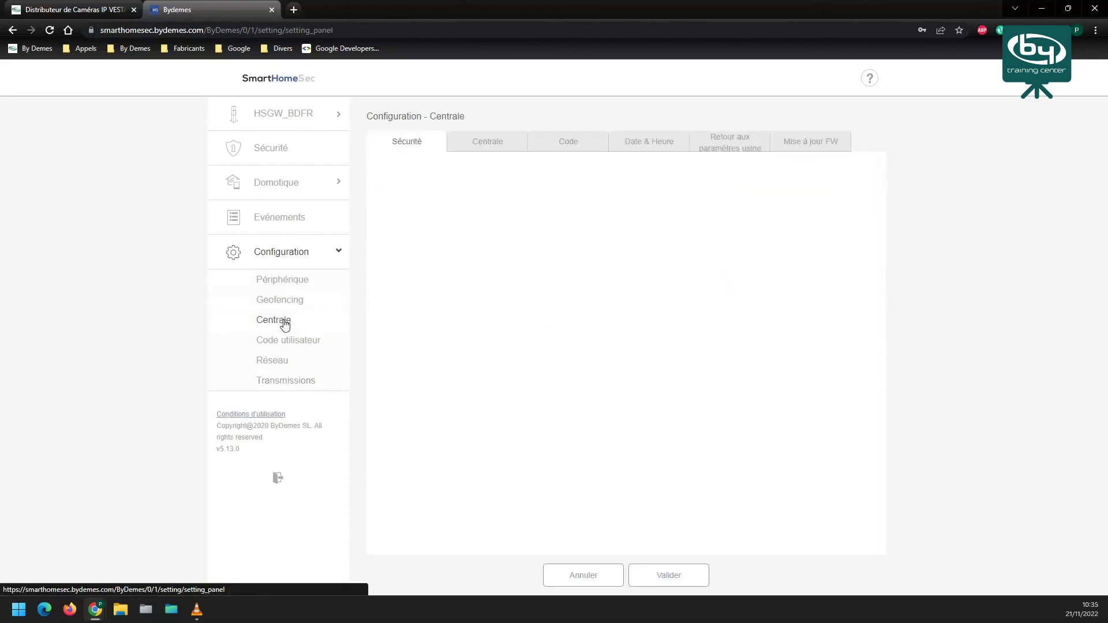
pyautogui.click(484, 146)
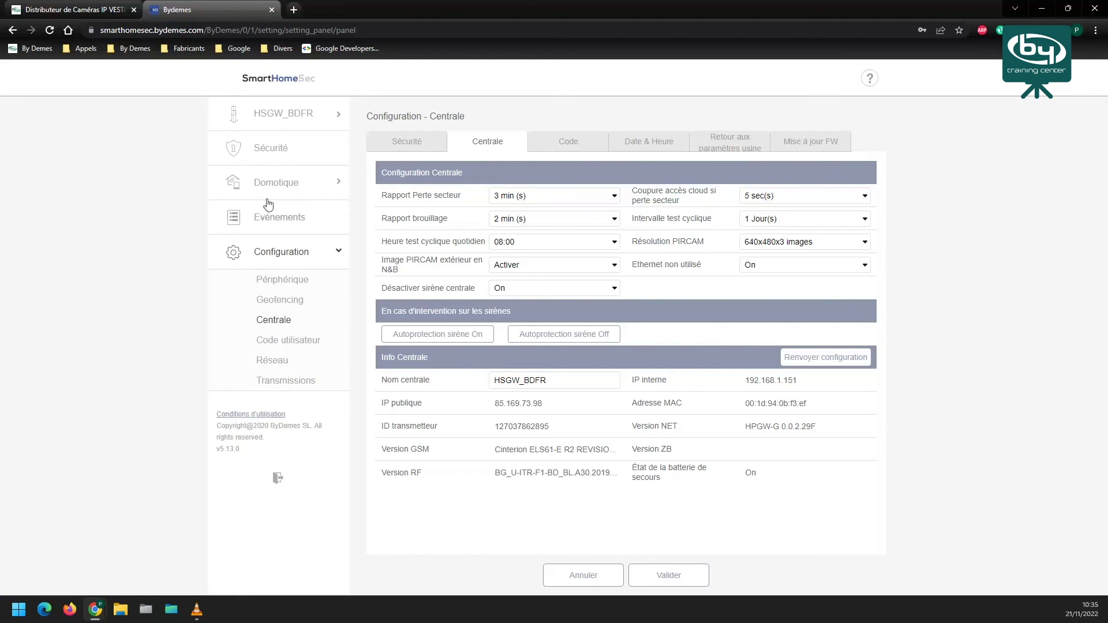
# Step: Find the V-292 camera in the Périphérique list and display its available actions
pyautogui.click(301, 283)
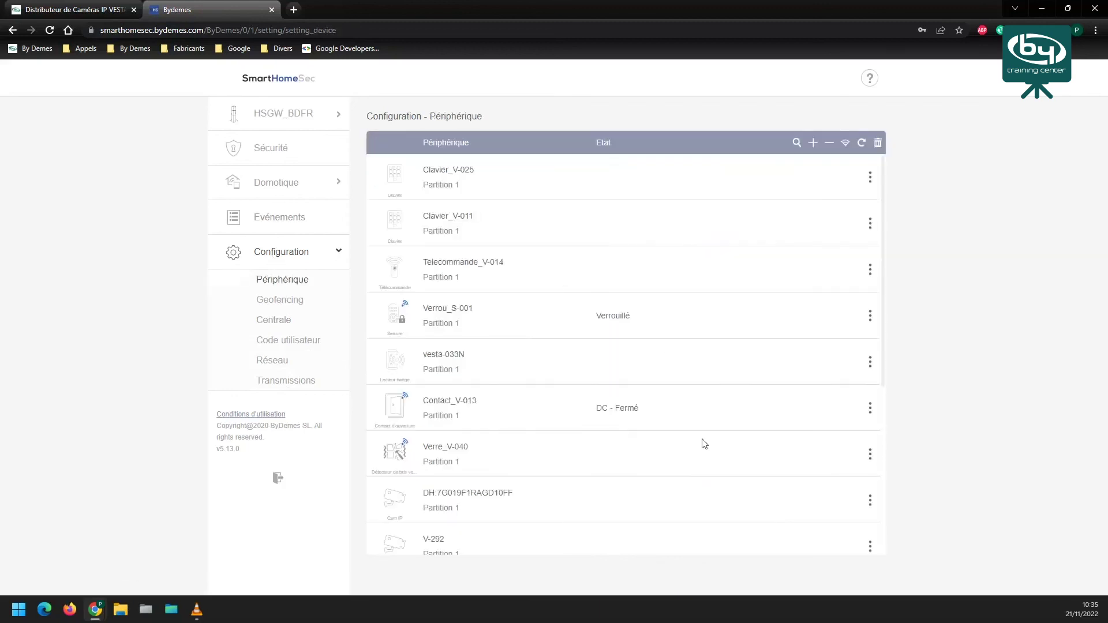
pyautogui.scroll(-2, 822, 493)
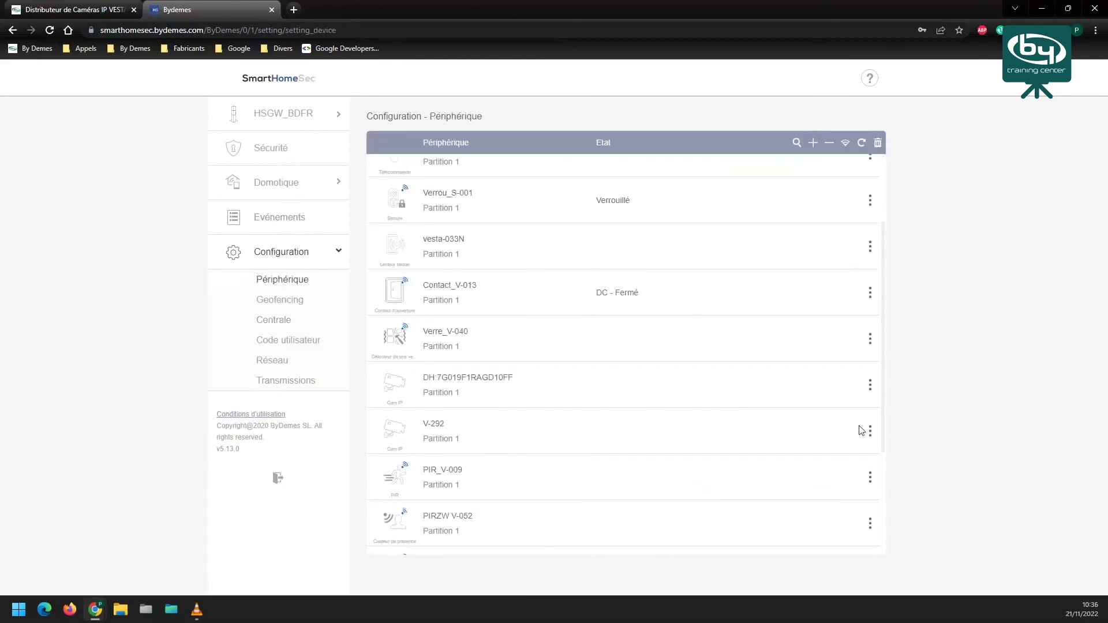
pyautogui.click(870, 428)
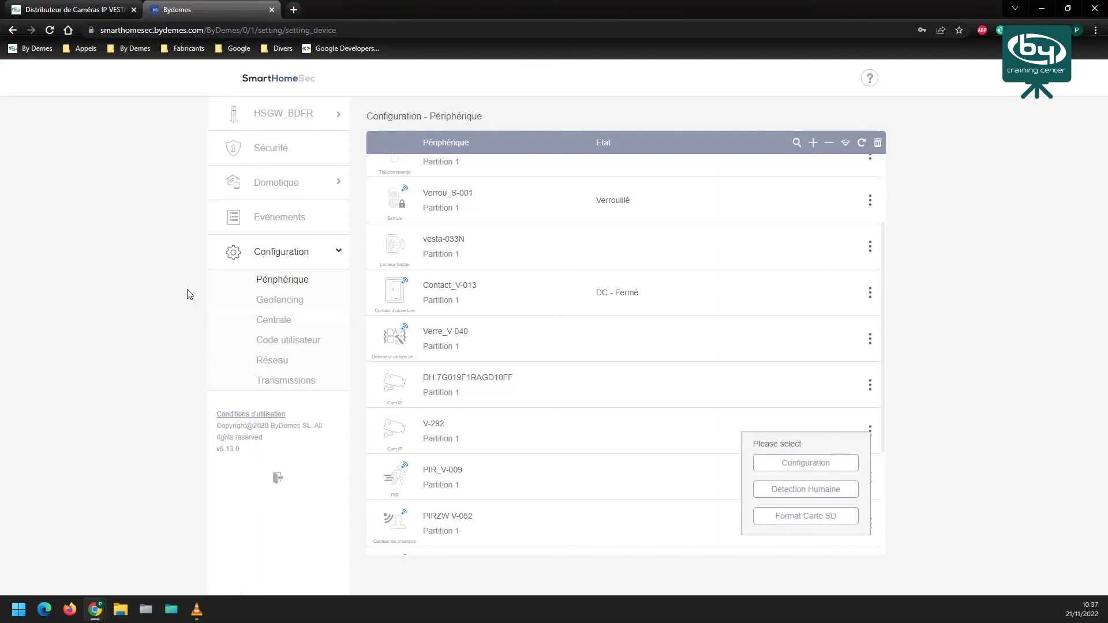
# Step: Switch to VLC, start the Ajout IPC Vesta Android.mp4 video, and return to the SmartHomeSec device list
pyautogui.click(197, 609)
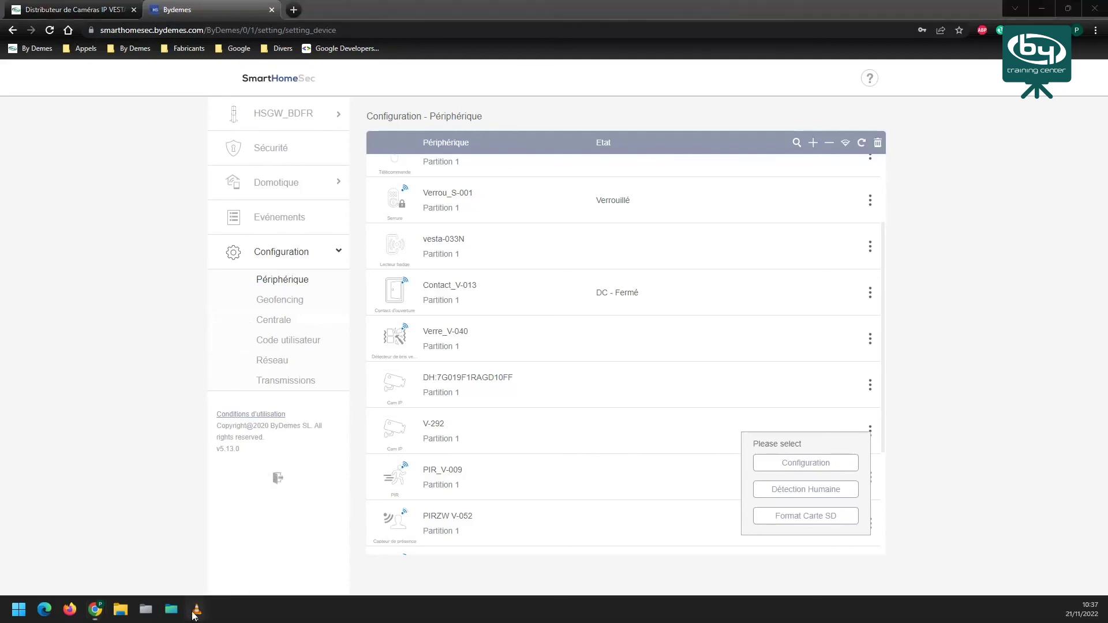
pyautogui.click(229, 528)
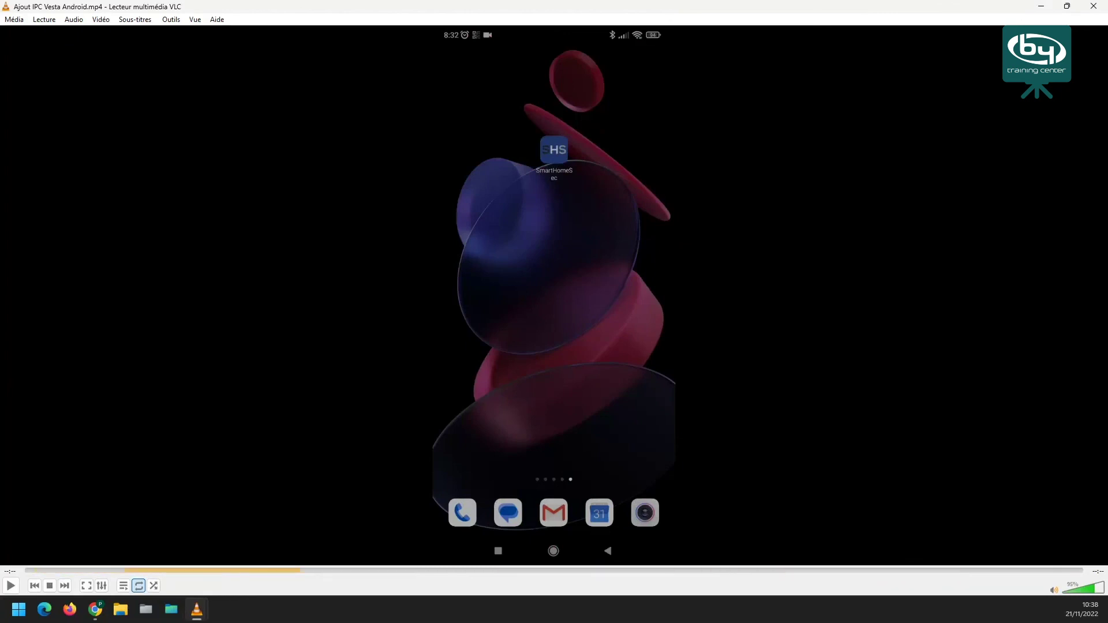
pyautogui.click(8, 588)
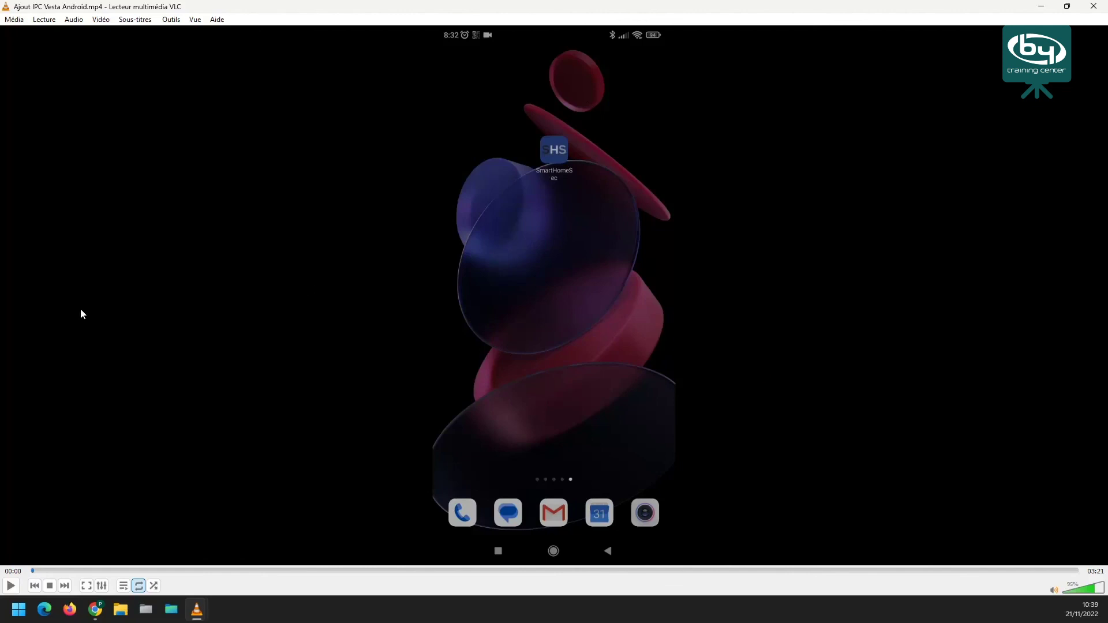
pyautogui.click(1042, 8)
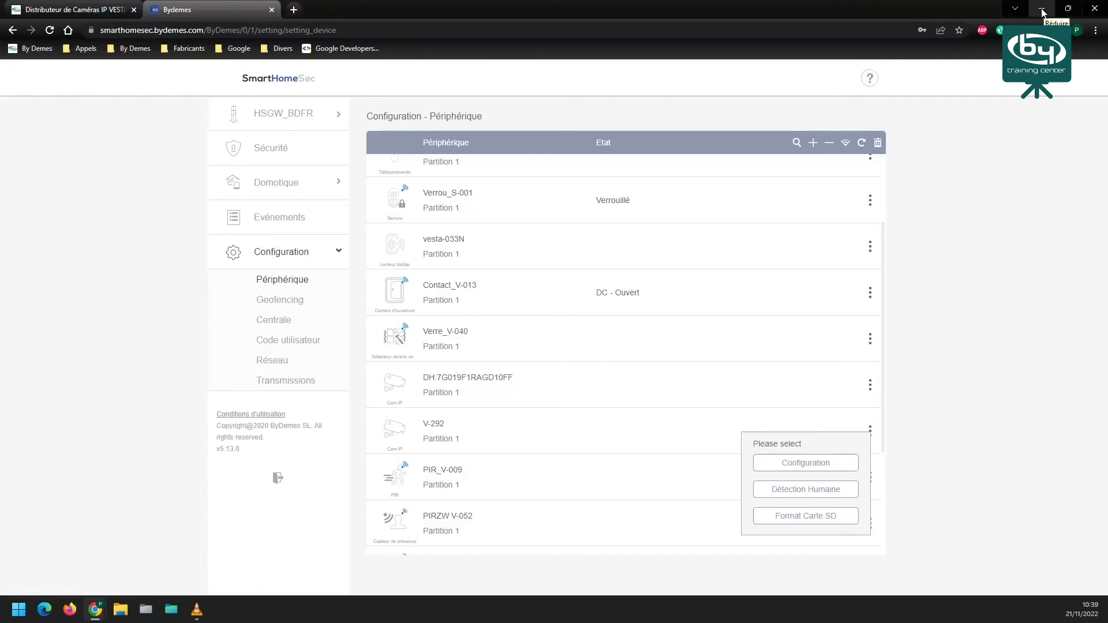